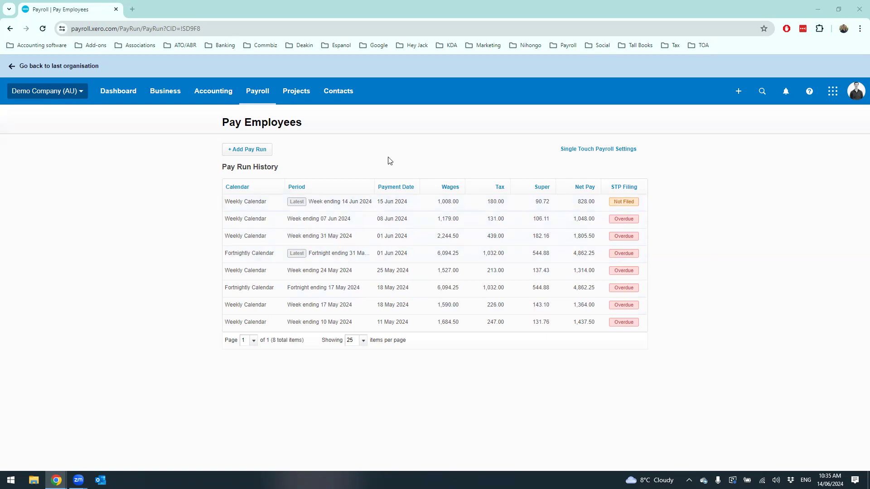
# Open the timesheets list and view the processed 30-hour timesheet for the week ending 10 May 2024.
pyautogui.click(261, 93)
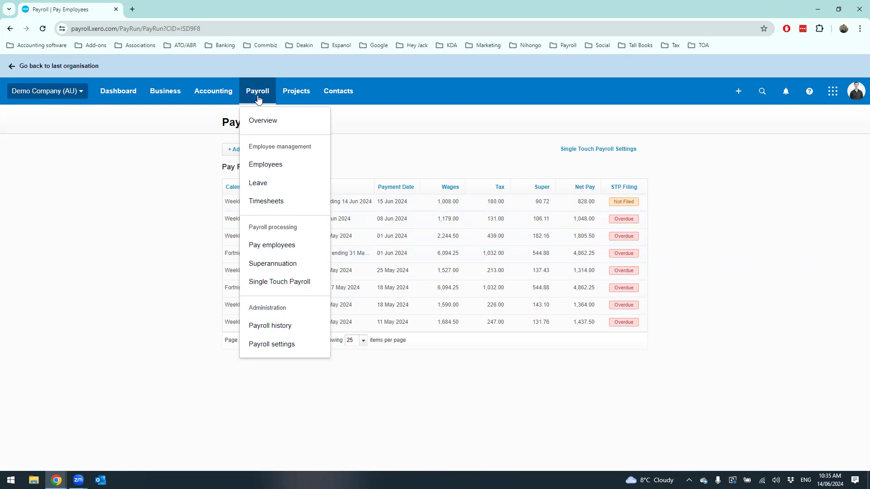
pyautogui.click(399, 152)
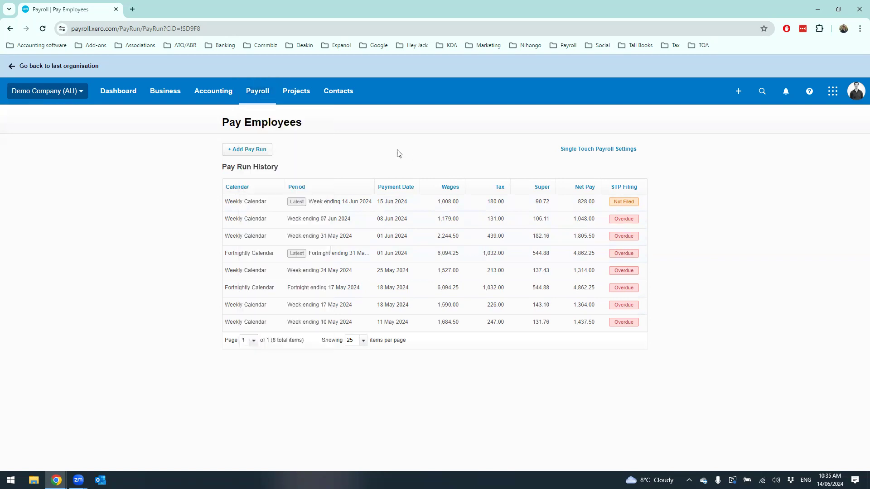
pyautogui.click(254, 93)
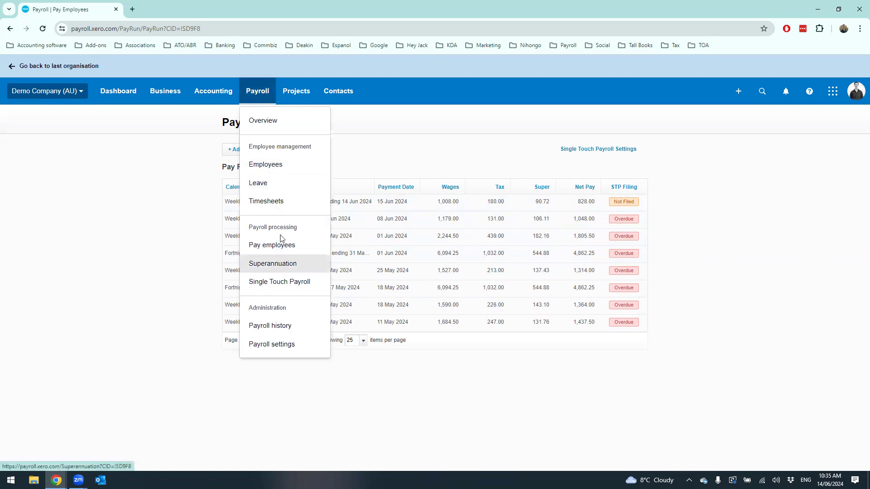
pyautogui.click(272, 204)
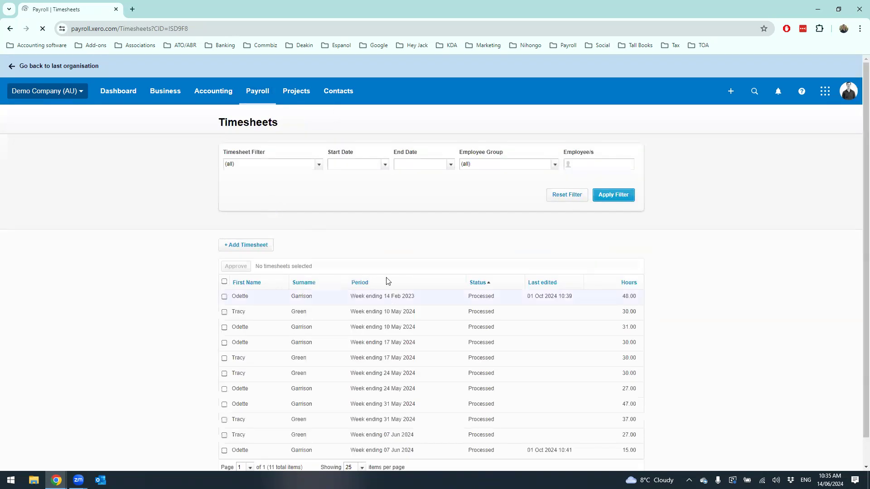
pyautogui.scroll(-1, 371, 226)
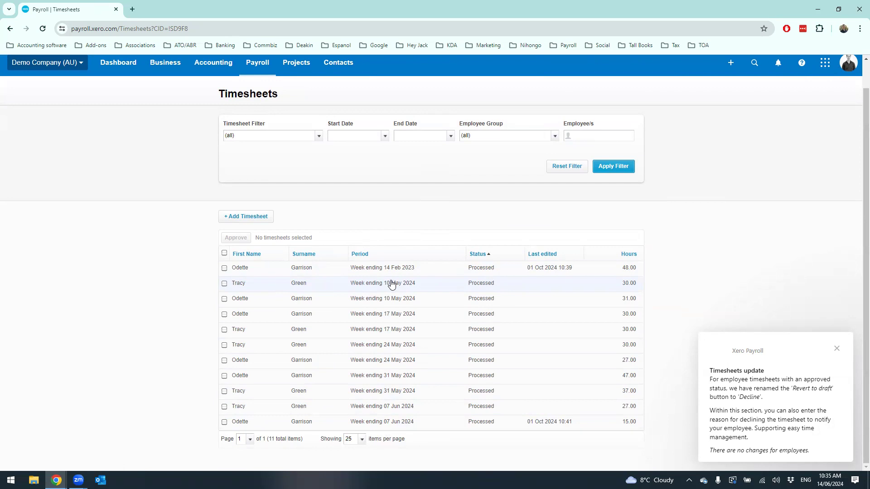
pyautogui.click(224, 268)
pyautogui.click(224, 283)
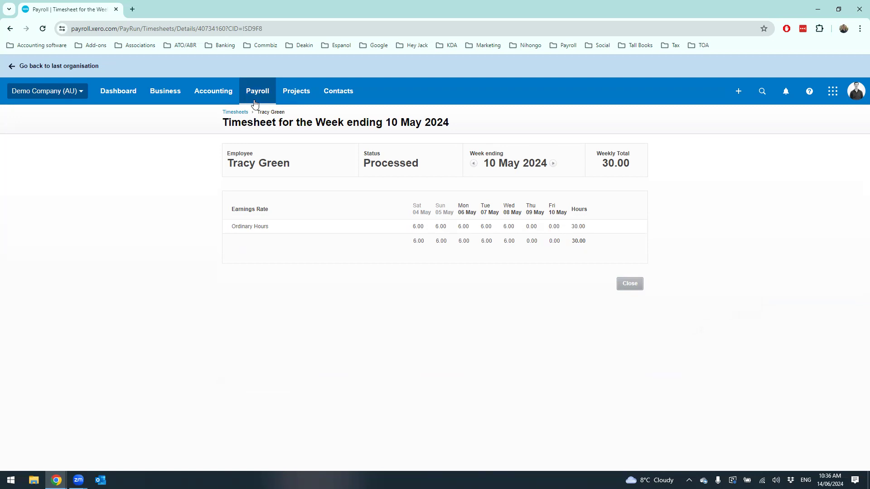
# Go to the employee leave requests and dismiss the Employee Leave introduction banner.
pyautogui.click(255, 103)
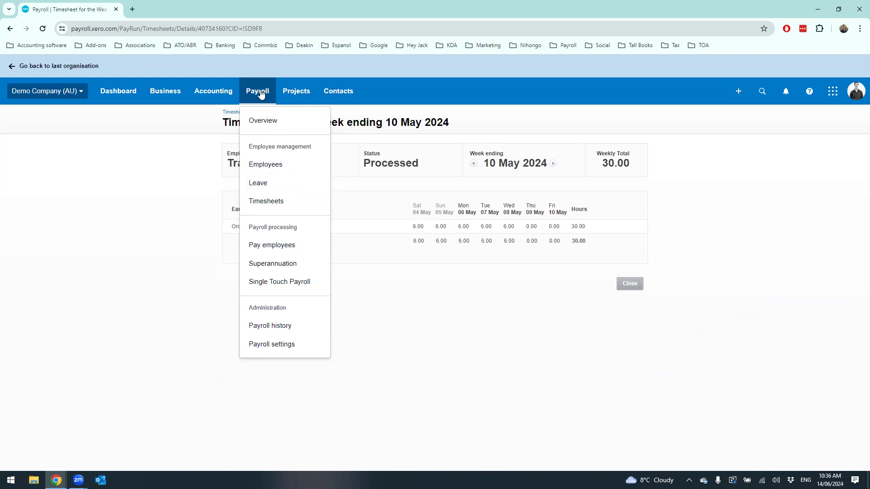
pyautogui.click(275, 192)
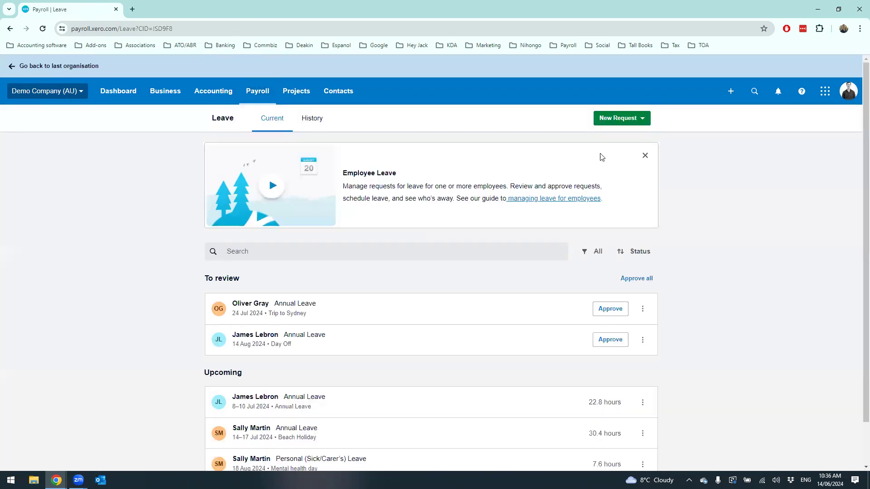
pyautogui.click(644, 156)
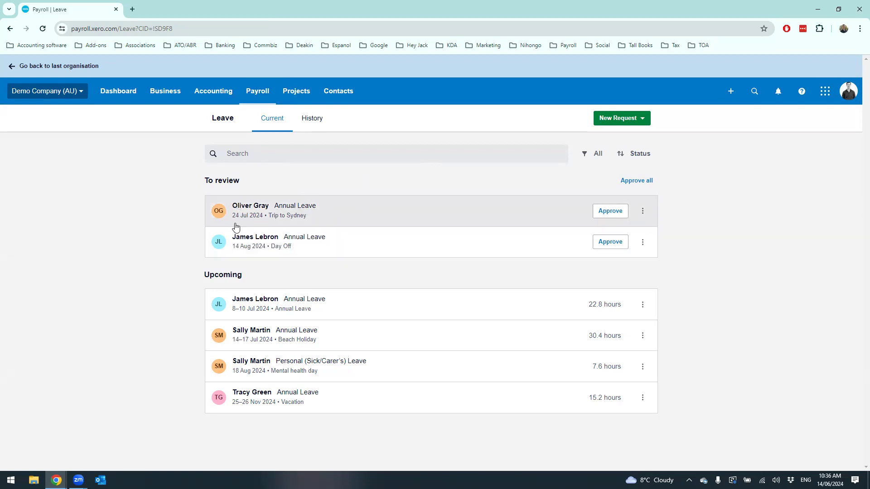
# Open the "Trip to Sydney" annual leave request, check its current leave balance, and close it without approving.
pyautogui.click(355, 218)
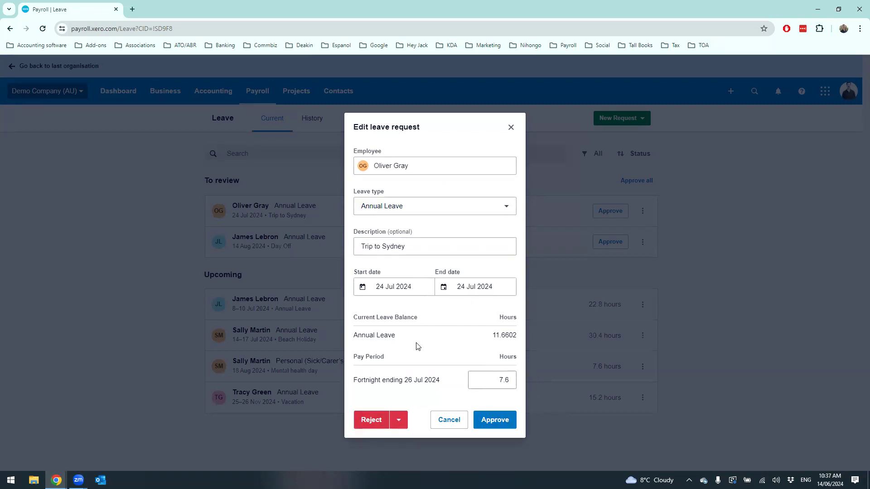
pyautogui.moveTo(356, 316); pyautogui.dragTo(524, 335)
pyautogui.click(506, 330)
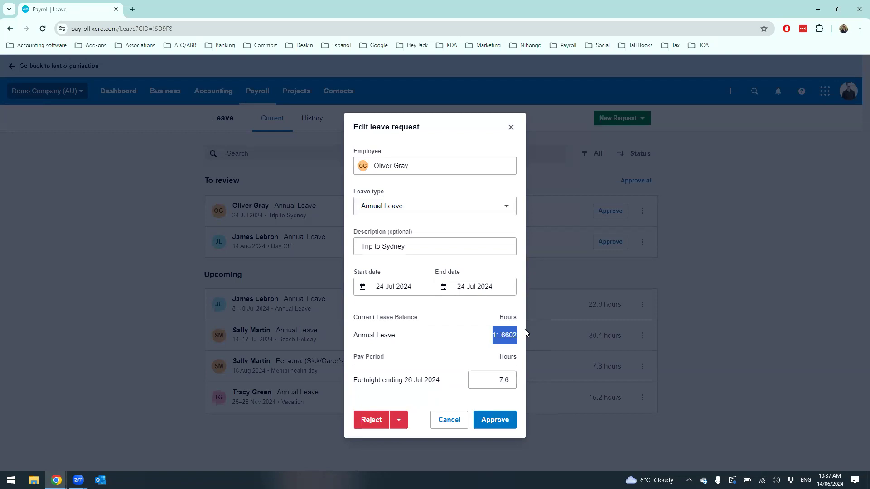
pyautogui.click(514, 129)
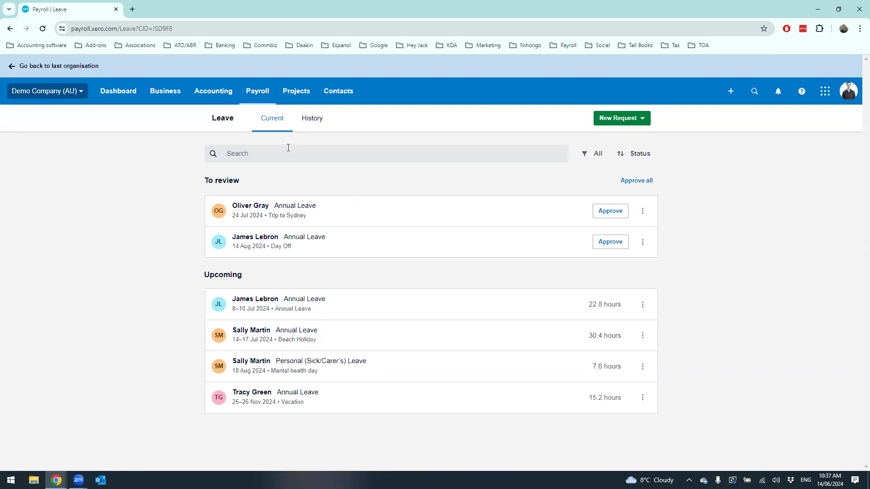
# Go to the Pay Employees page listing the pay run history.
pyautogui.click(261, 95)
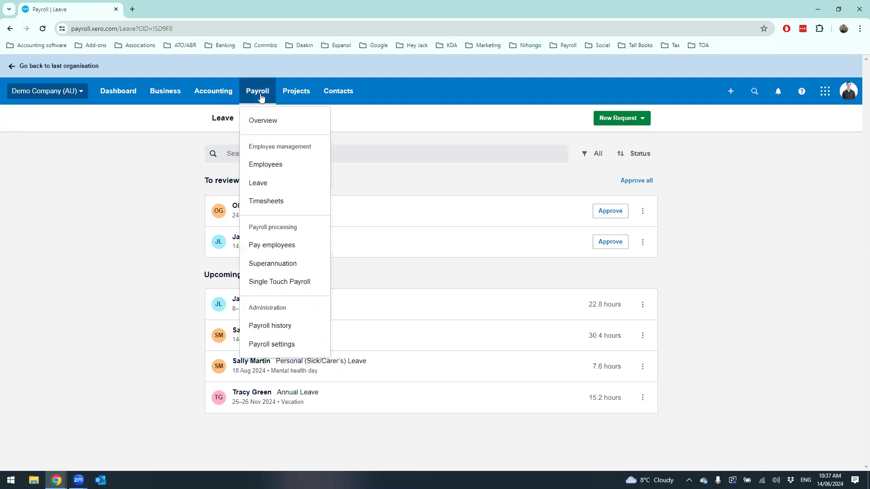
pyautogui.click(284, 246)
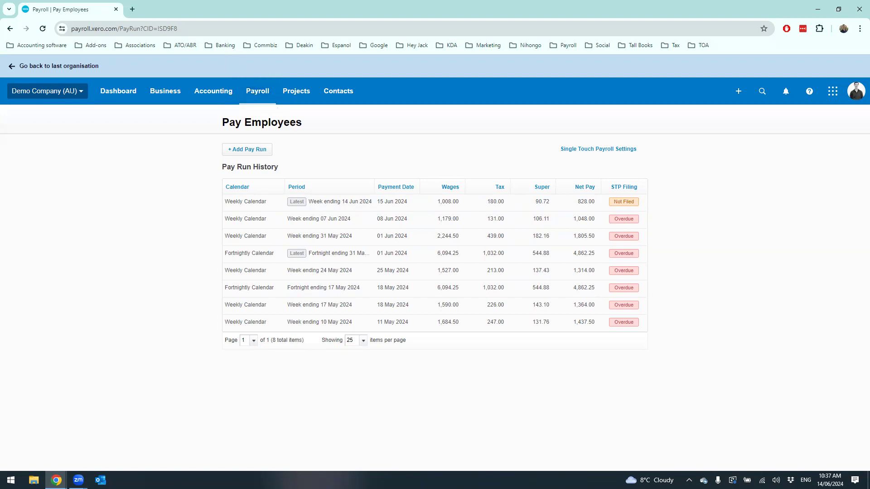
pyautogui.click(259, 94)
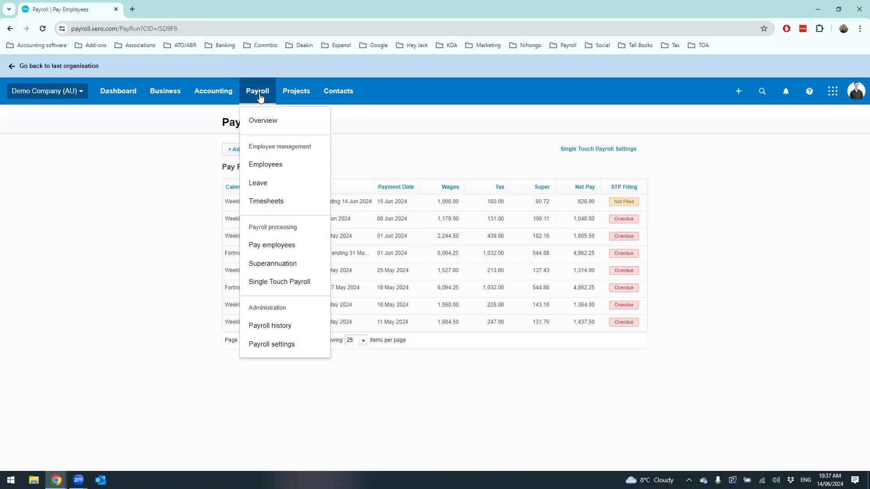
pyautogui.click(282, 245)
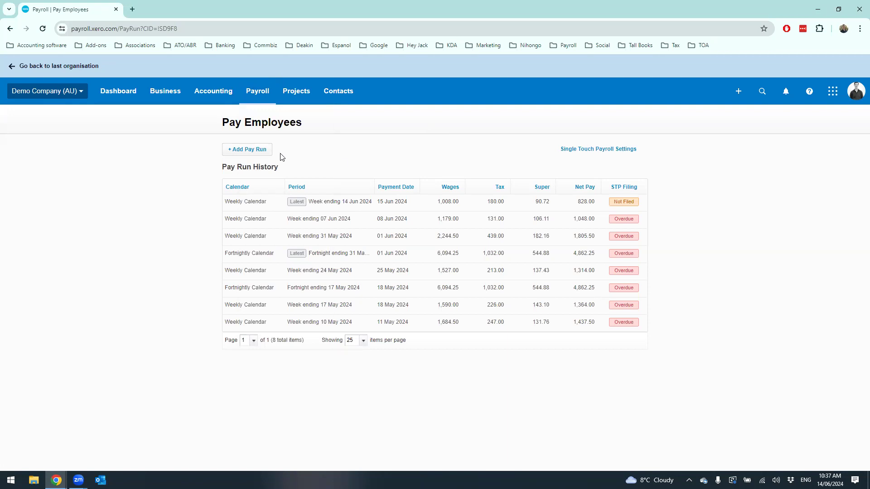
# Add a pay run for the pay period Weekly Calendar: Week ending 21 Jun 2024.
pyautogui.click(264, 155)
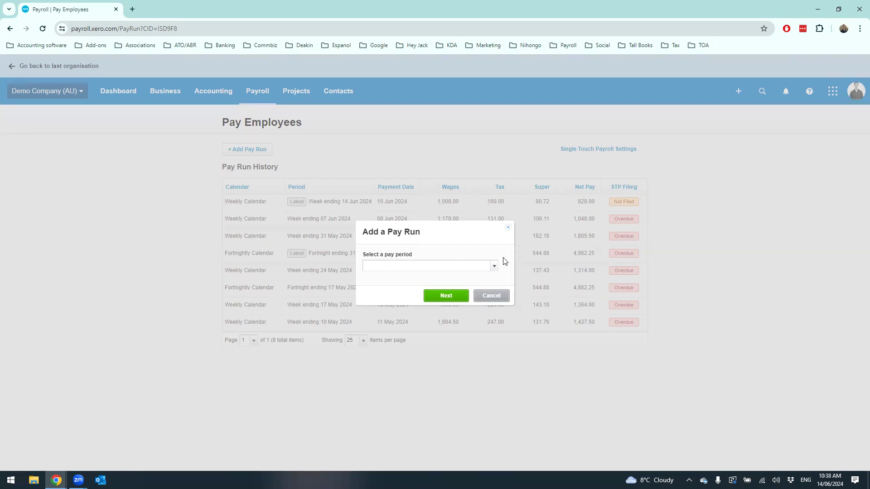
pyautogui.click(493, 266)
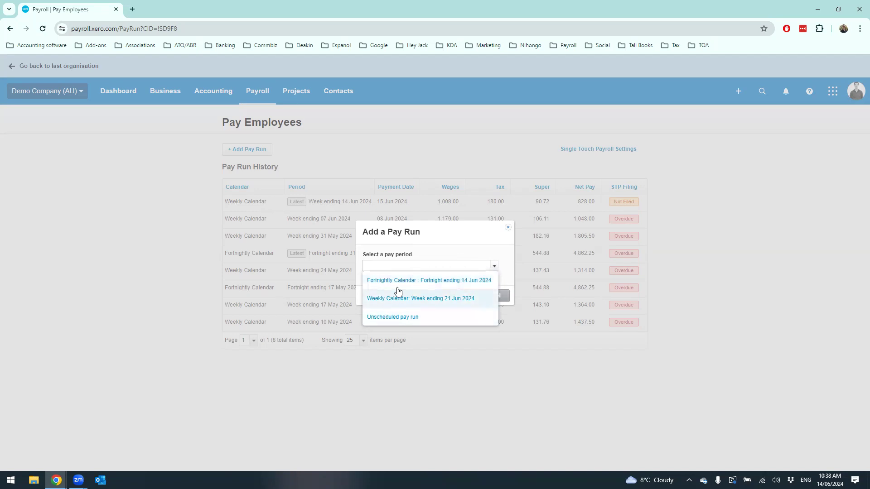
pyautogui.click(443, 246)
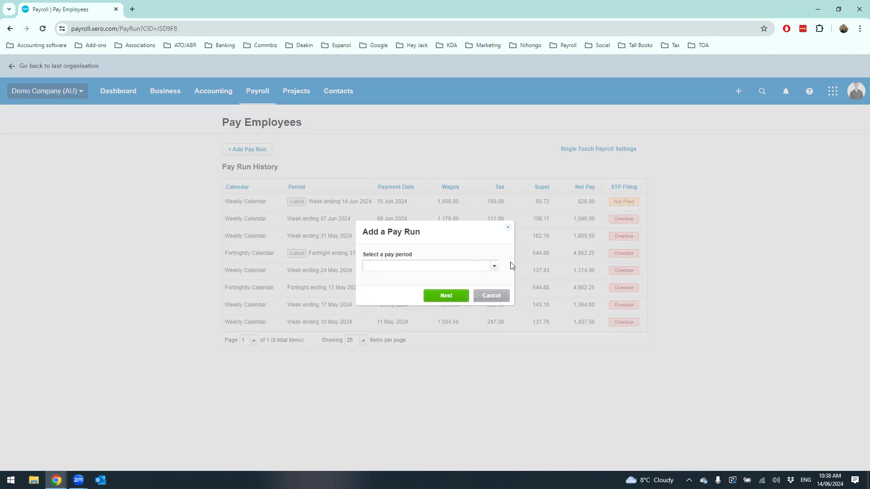
pyautogui.click(493, 265)
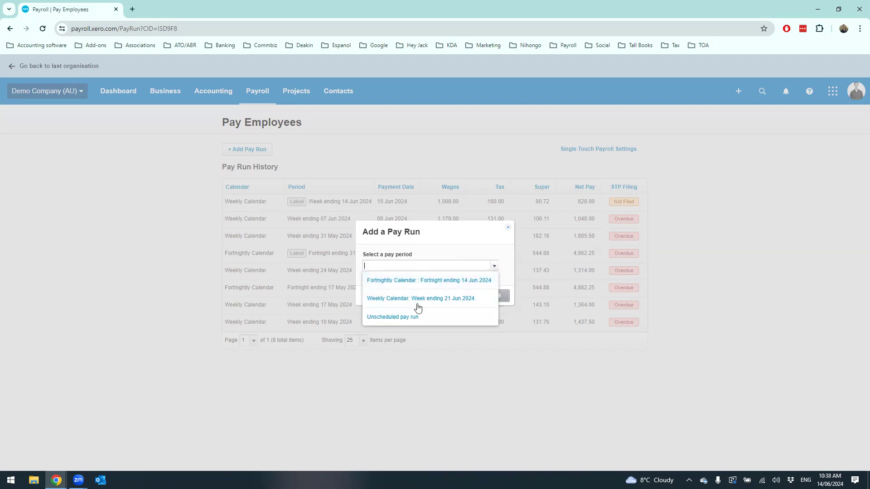
pyautogui.click(400, 303)
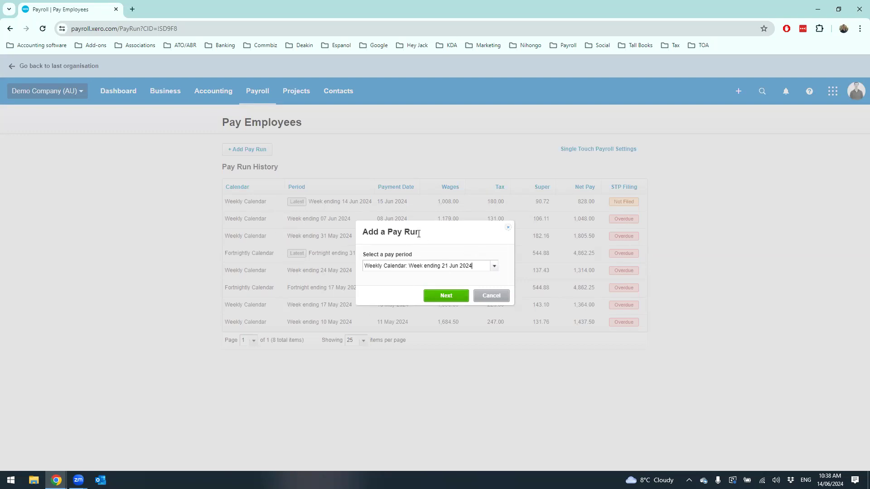
pyautogui.click(447, 301)
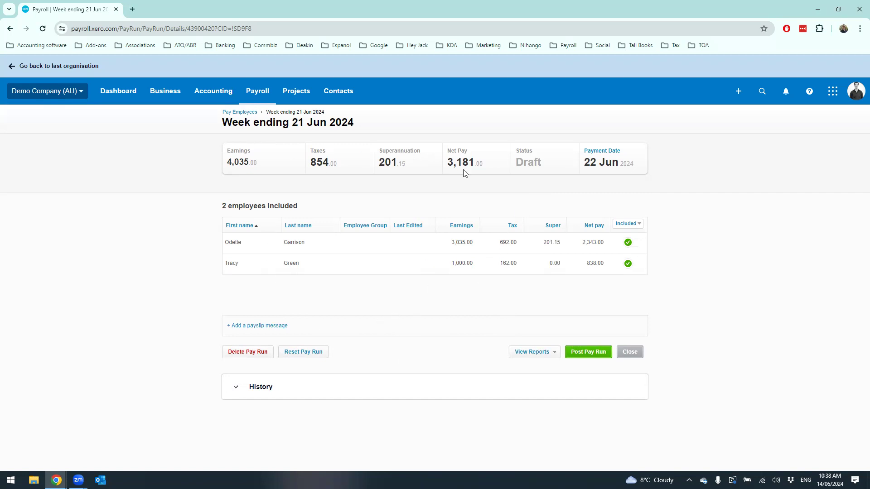
# Return to the pay run list and reopen the draft pay run for the week ending 21 Jun 2024.
pyautogui.moveTo(222, 128); pyautogui.dragTo(305, 121)
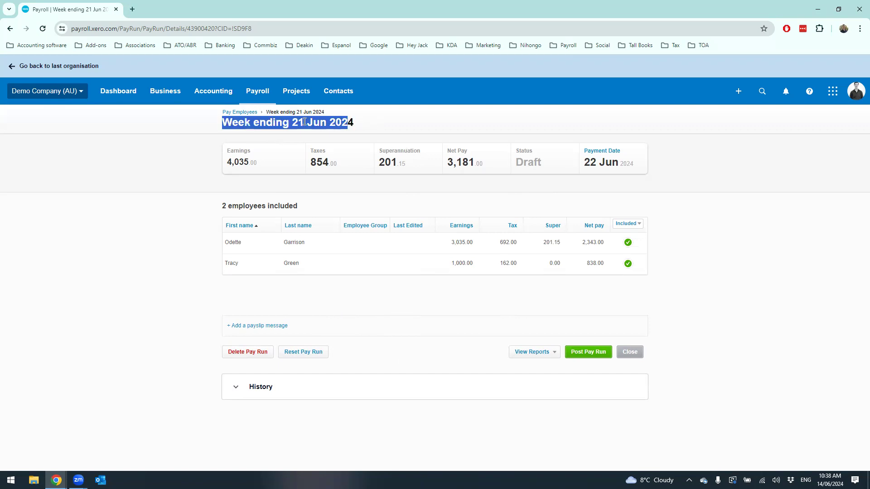
pyautogui.click(240, 112)
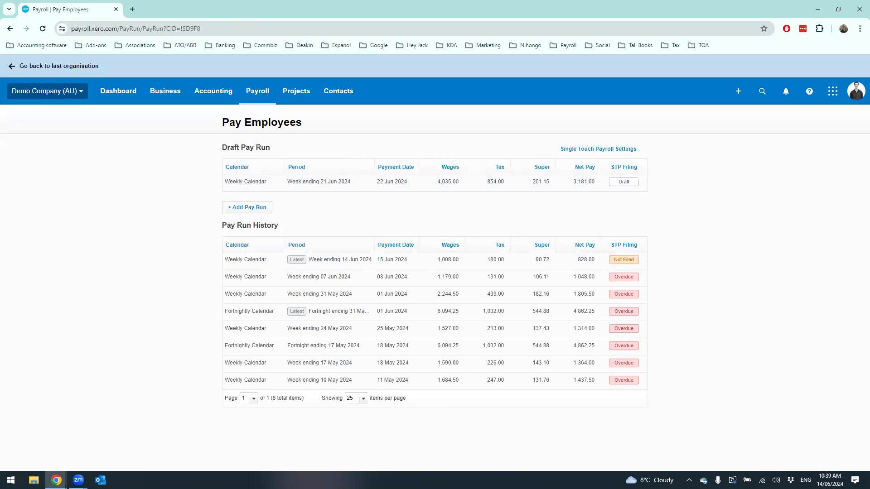
pyautogui.click(369, 188)
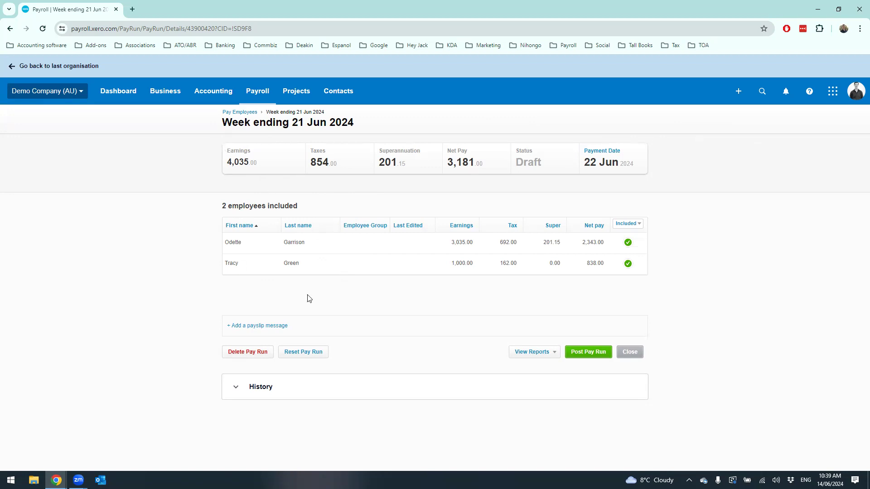
# Review the draft pay run's earnings, taxes, superannuation, net pay, status and payment date.
pyautogui.moveTo(228, 162); pyautogui.dragTo(262, 166)
pyautogui.click(314, 174)
pyautogui.moveTo(310, 161); pyautogui.dragTo(345, 168)
pyautogui.click(347, 181)
pyautogui.moveTo(379, 162); pyautogui.dragTo(409, 164)
pyautogui.click(413, 190)
pyautogui.moveTo(448, 153); pyautogui.dragTo(483, 172)
pyautogui.click(481, 190)
pyautogui.moveTo(447, 150); pyautogui.dragTo(493, 164)
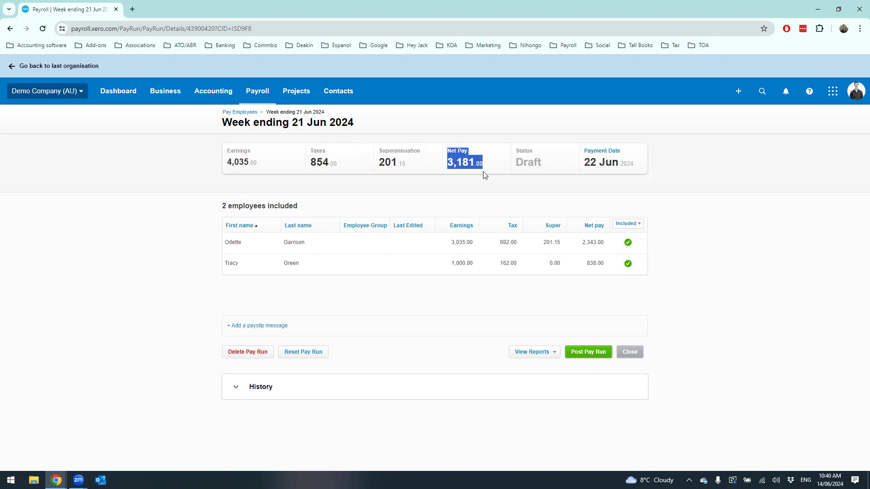
pyautogui.click(512, 189)
pyautogui.moveTo(515, 150); pyautogui.dragTo(552, 161)
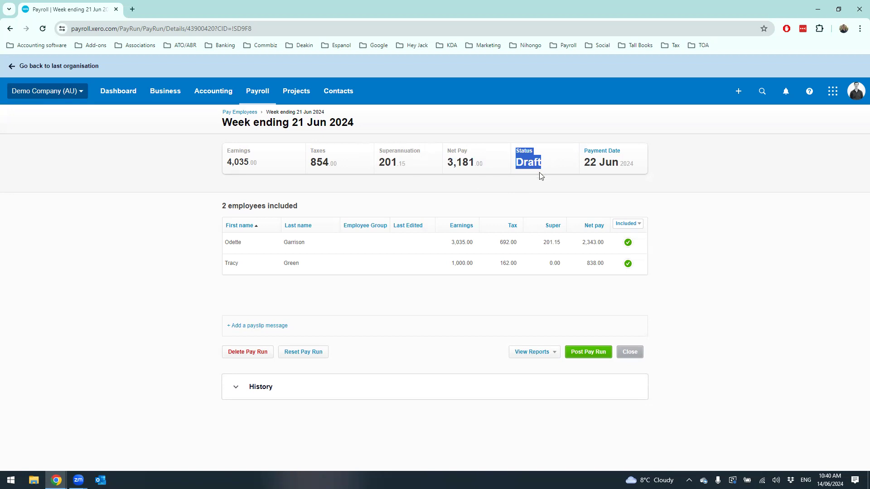
pyautogui.click(581, 185)
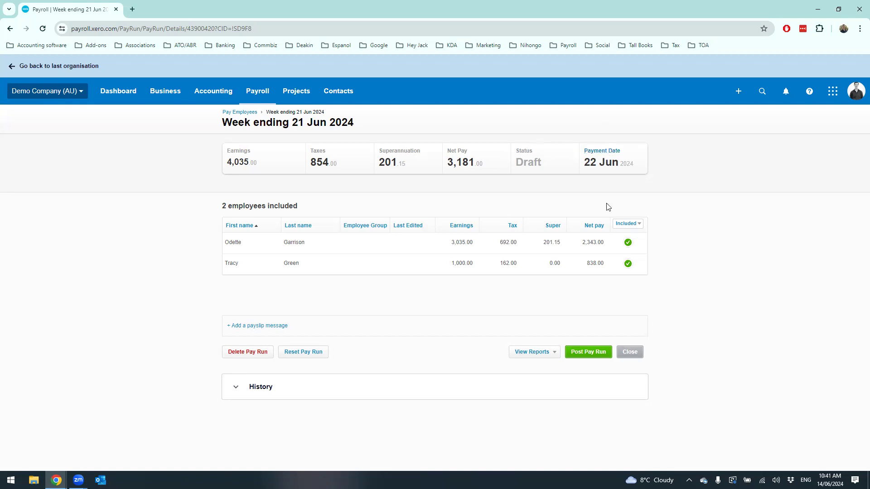
pyautogui.moveTo(633, 167); pyautogui.dragTo(587, 162)
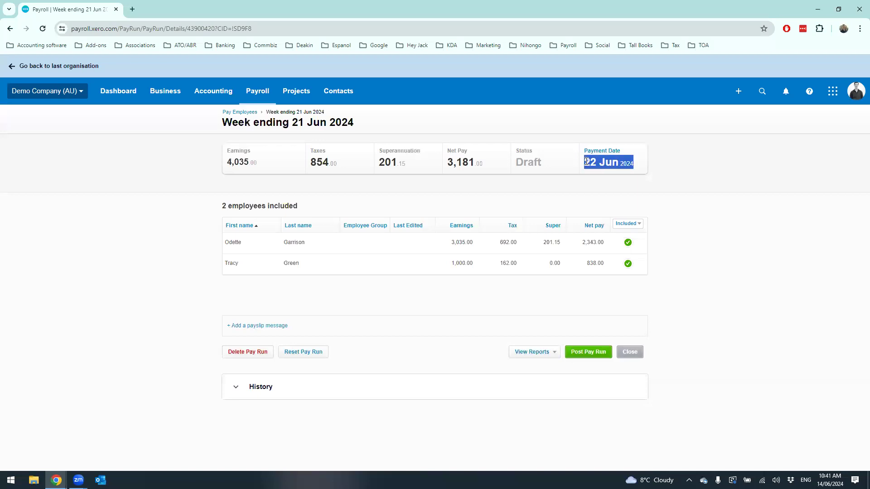
pyautogui.click(585, 194)
pyautogui.moveTo(585, 163); pyautogui.dragTo(633, 168)
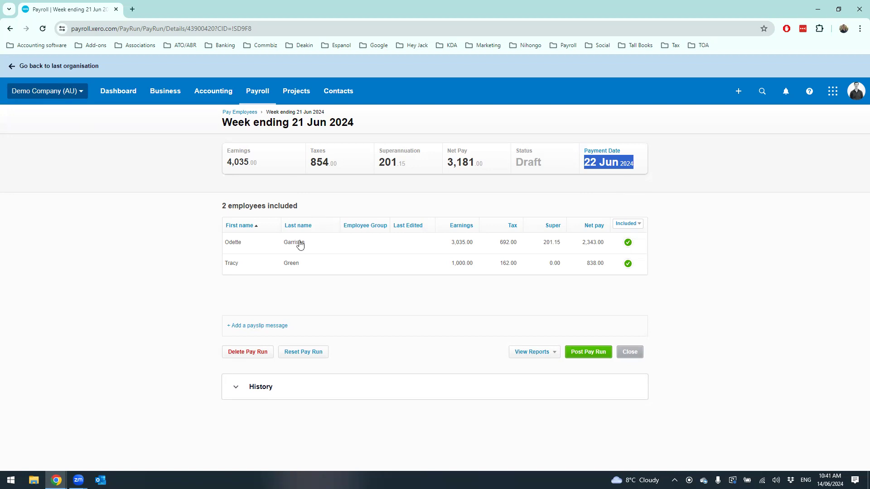
# Open the first listed employee's payslip and remove the Bonus and commissions and Lumpsum W earnings lines.
pyautogui.click(250, 249)
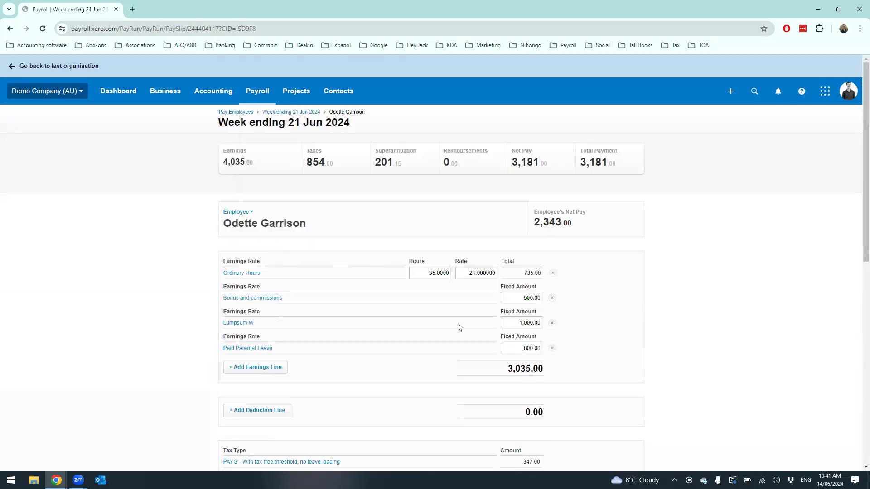
pyautogui.scroll(-1, 380, 239)
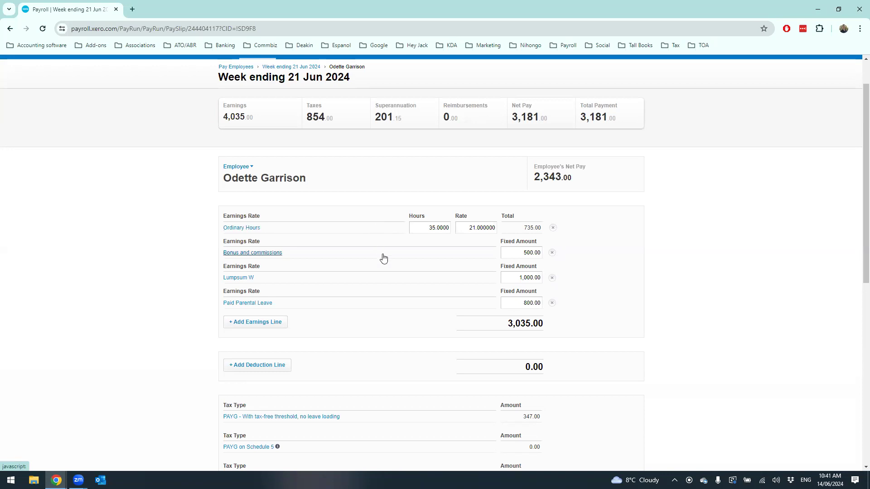
pyautogui.scroll(-1, 363, 188)
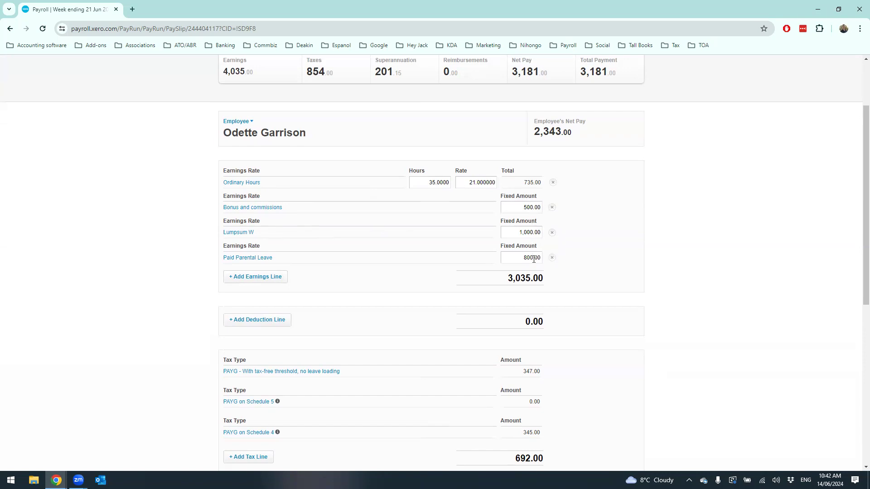
pyautogui.scroll(-1, 396, 196)
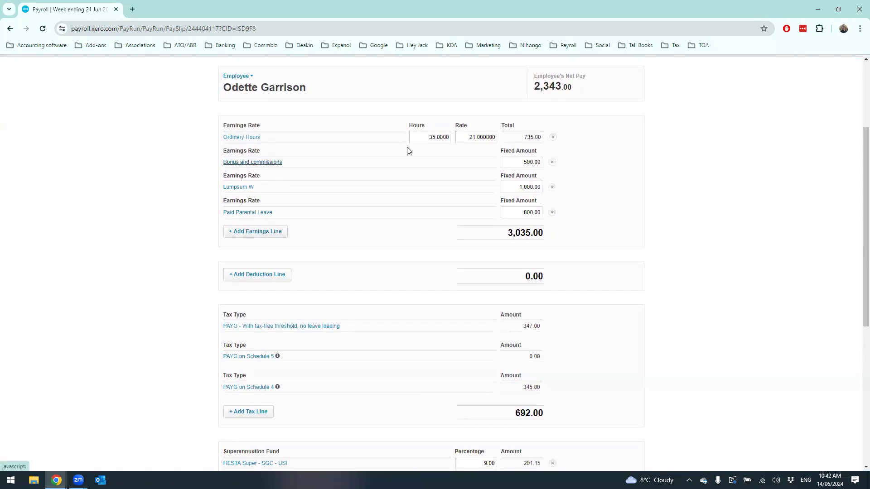
pyautogui.click(552, 162)
pyautogui.click(552, 161)
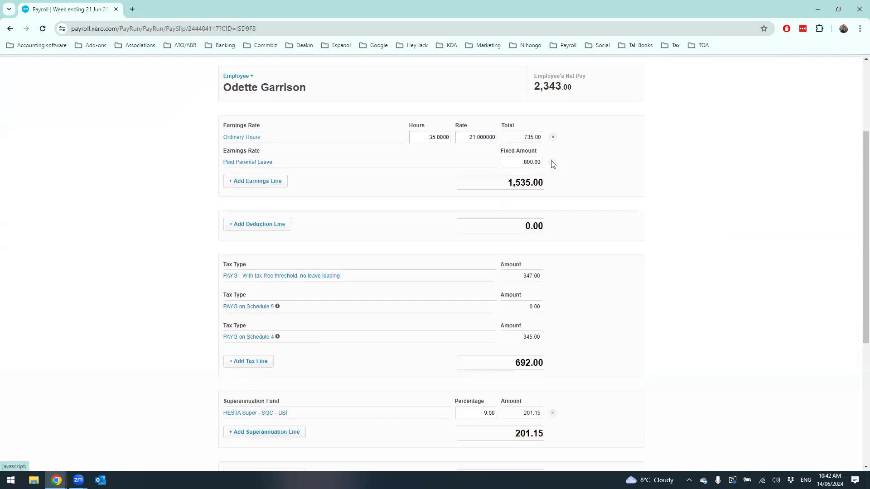
# Remove the Paid Parental Leave earnings line from the payslip, leaving only the Ordinary Hours line.
pyautogui.click(551, 162)
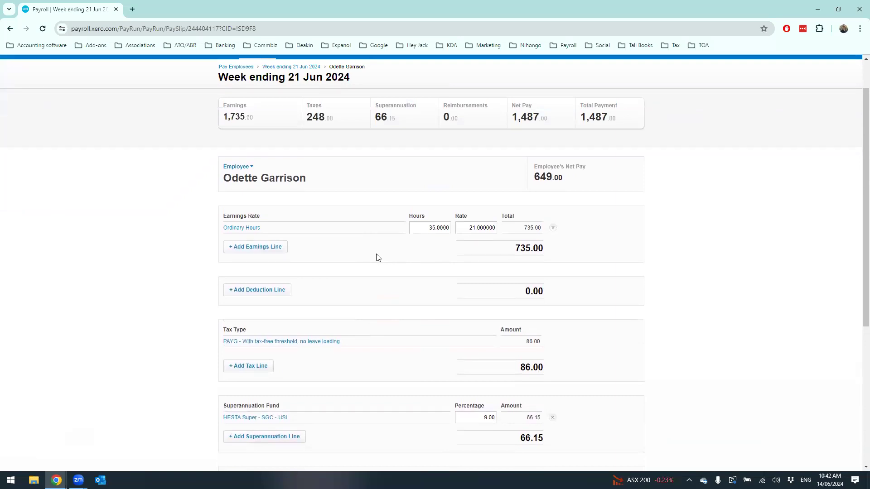
pyautogui.click(433, 228)
pyautogui.click(462, 230)
pyautogui.click(475, 250)
# Examine the earnings rates available for a new earnings line on the payslip without adding one.
pyautogui.click(256, 251)
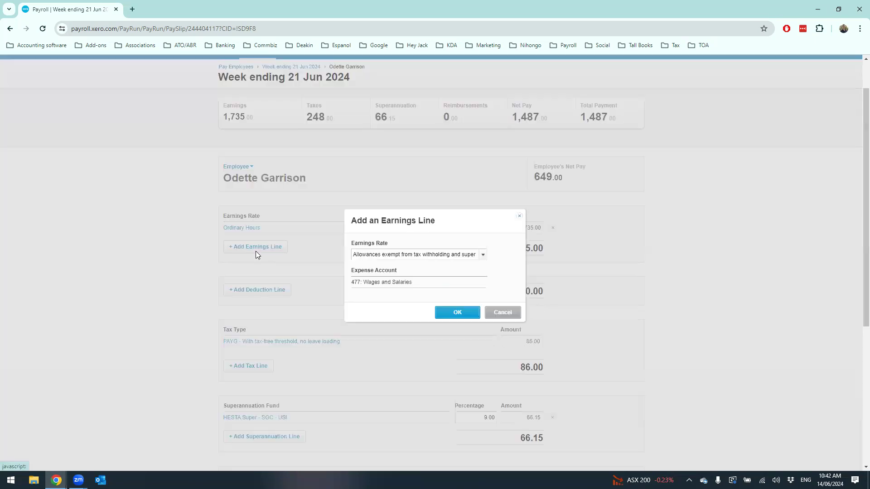
pyautogui.click(483, 253)
pyautogui.moveTo(483, 277); pyautogui.dragTo(485, 311)
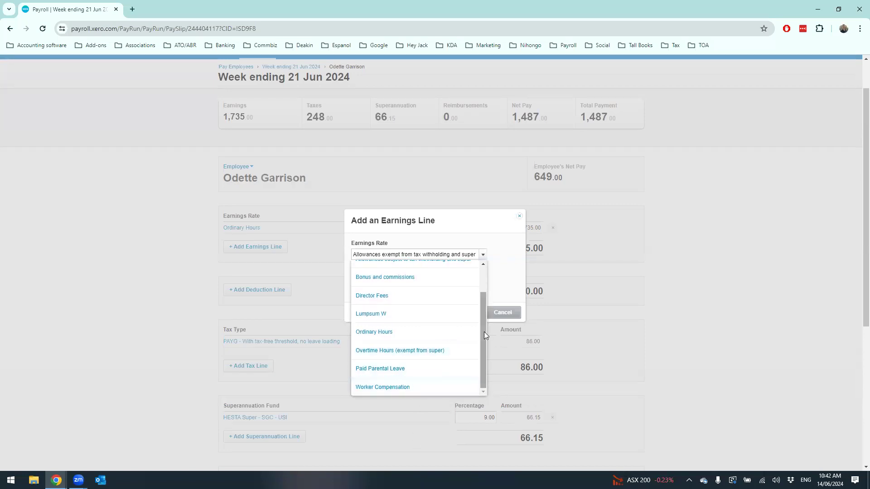
pyautogui.moveTo(483, 328); pyautogui.dragTo(483, 300)
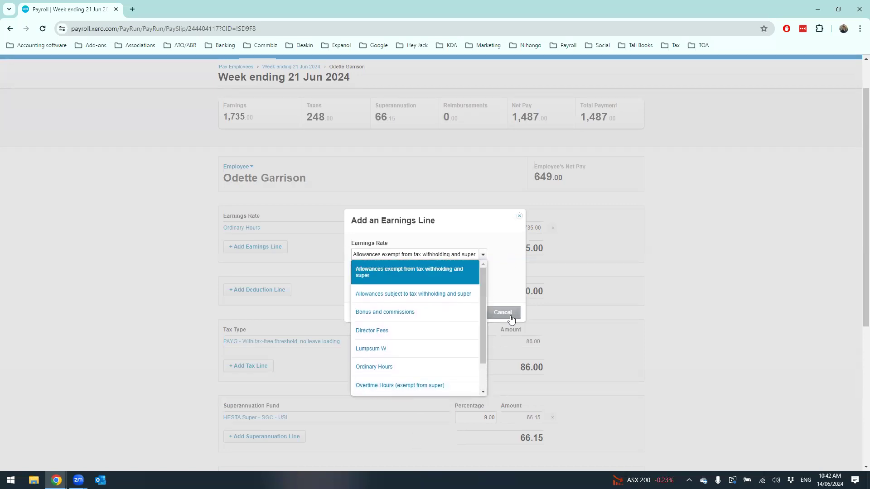
pyautogui.click(503, 312)
pyautogui.click(439, 228)
pyautogui.click(454, 252)
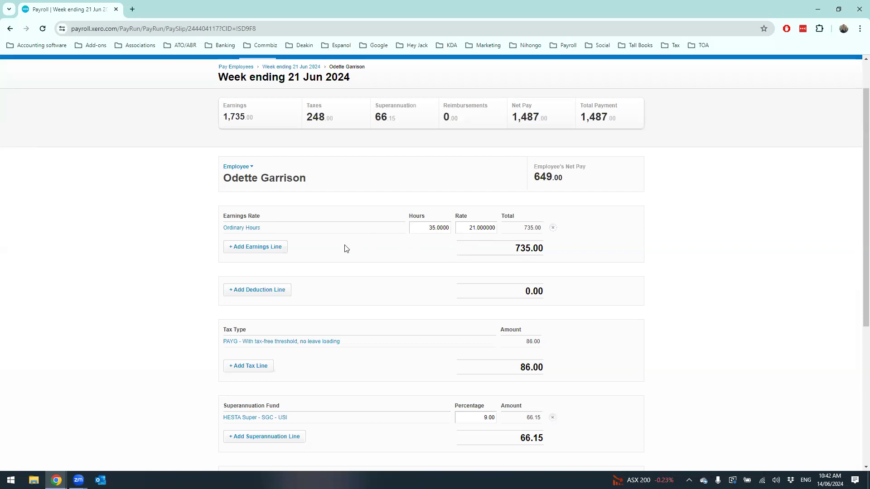
pyautogui.click(269, 248)
pyautogui.click(482, 252)
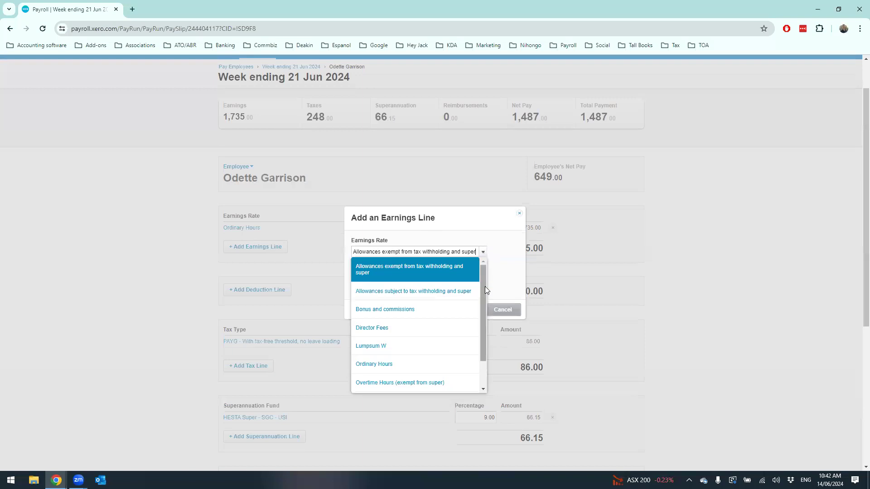
pyautogui.click(500, 305)
pyautogui.click(500, 305)
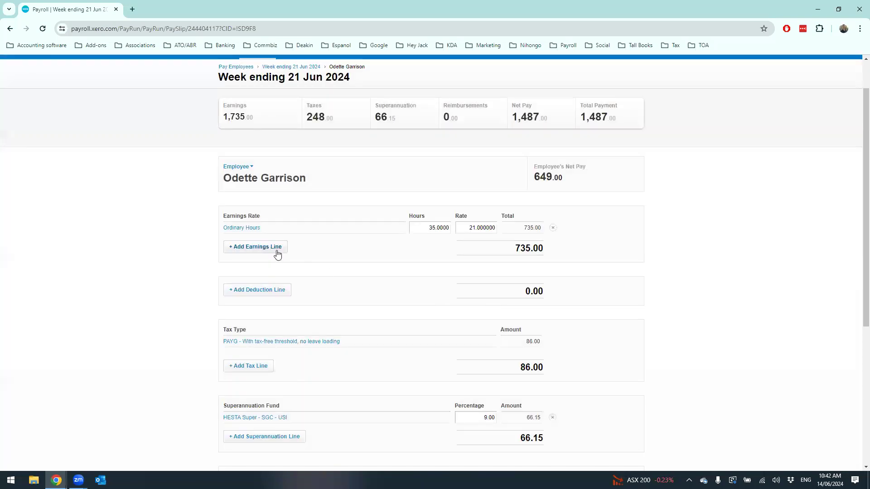
# Add an Overtime Hours (exempt from super) earnings line to the payslip and set its hours to 2.
pyautogui.click(235, 247)
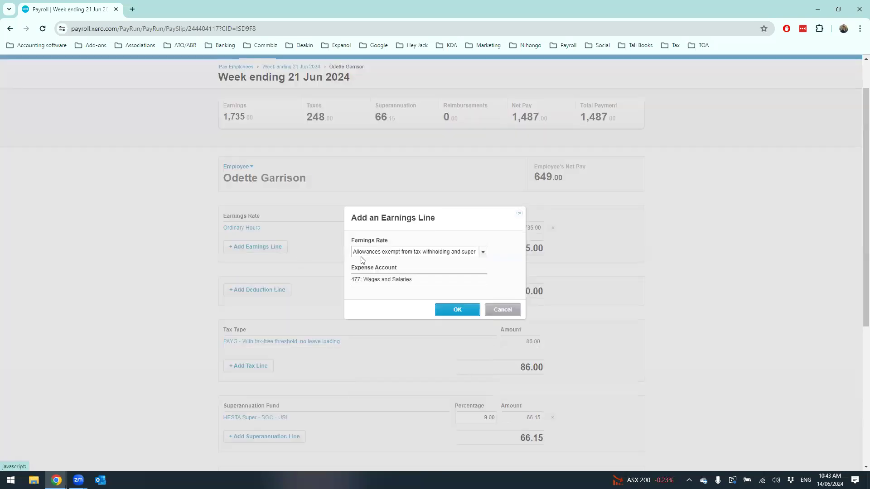
pyautogui.click(483, 256)
pyautogui.scroll(-2, 483, 269)
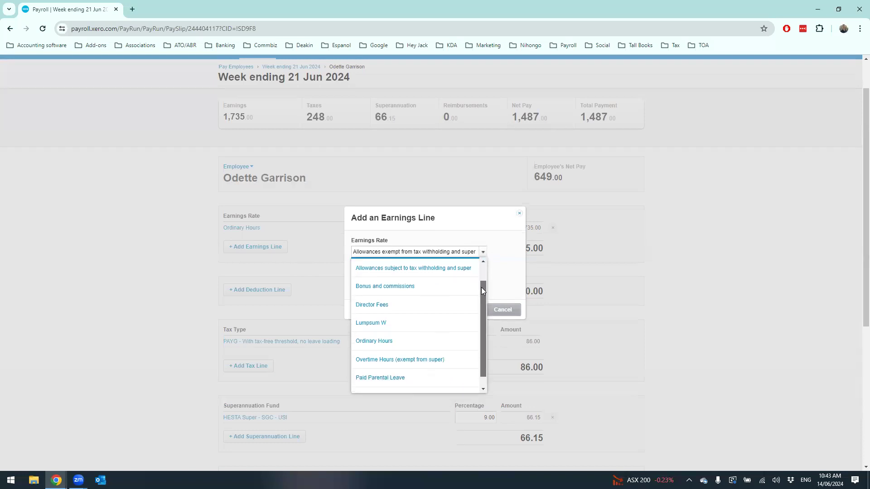
pyautogui.click(395, 348)
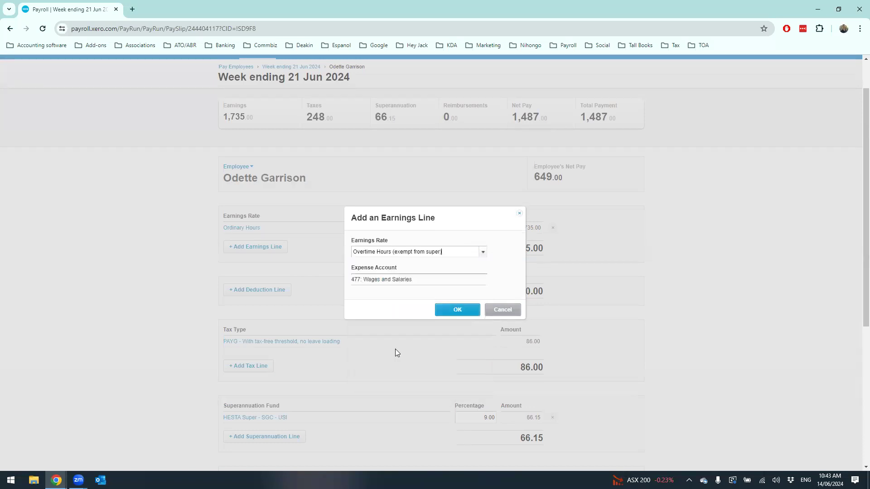
pyautogui.click(455, 309)
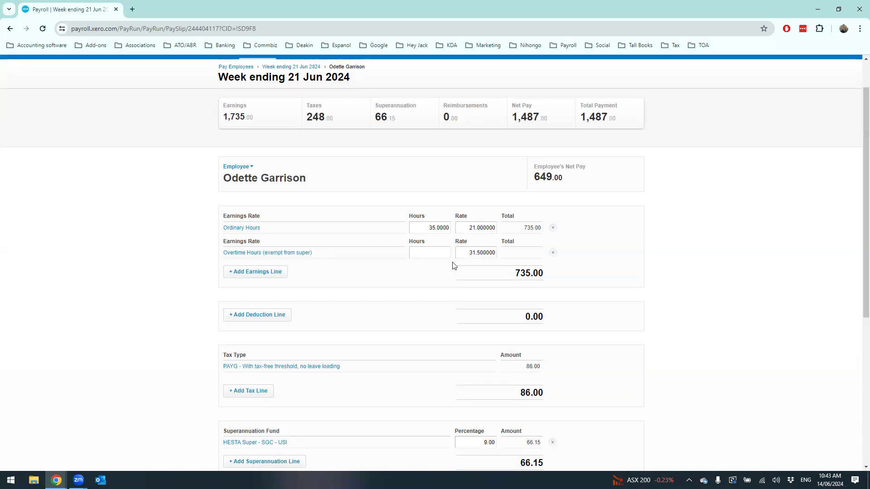
pyautogui.click(436, 341)
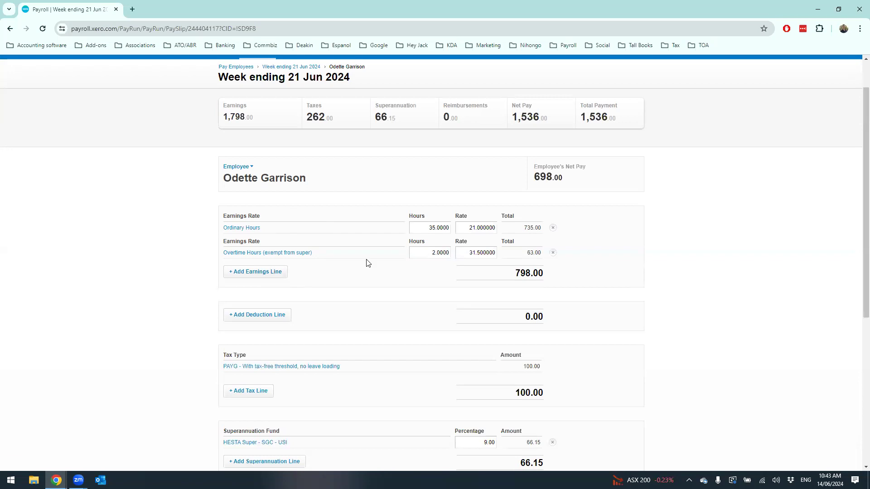
# Check the earnings rate options for a further line below the overtime line and close the dialog without adding any.
pyautogui.click(273, 274)
pyautogui.click(481, 254)
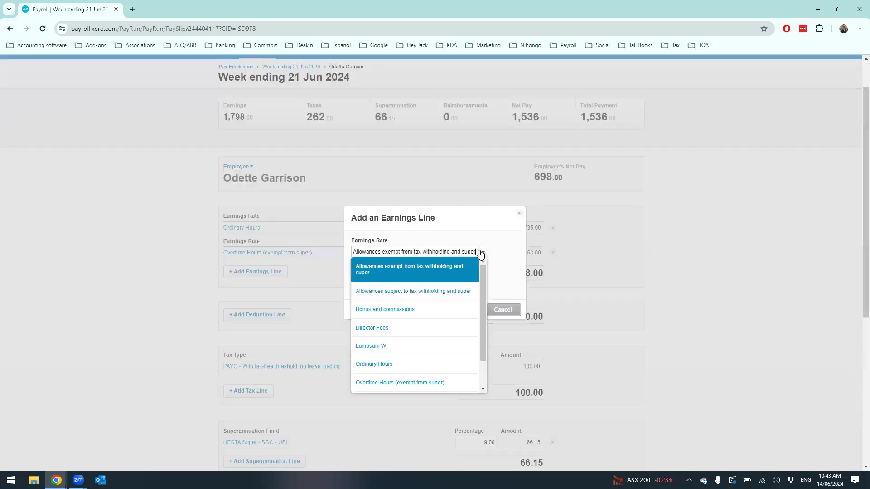
pyautogui.click(503, 256)
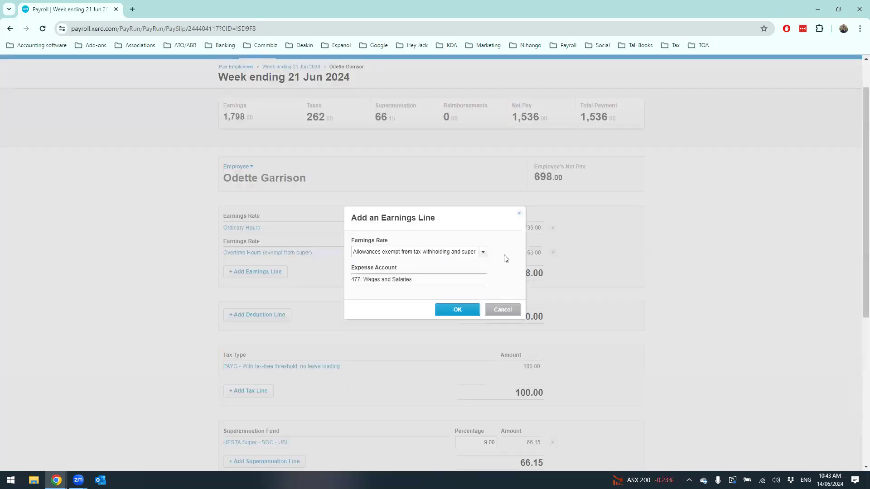
pyautogui.click(504, 308)
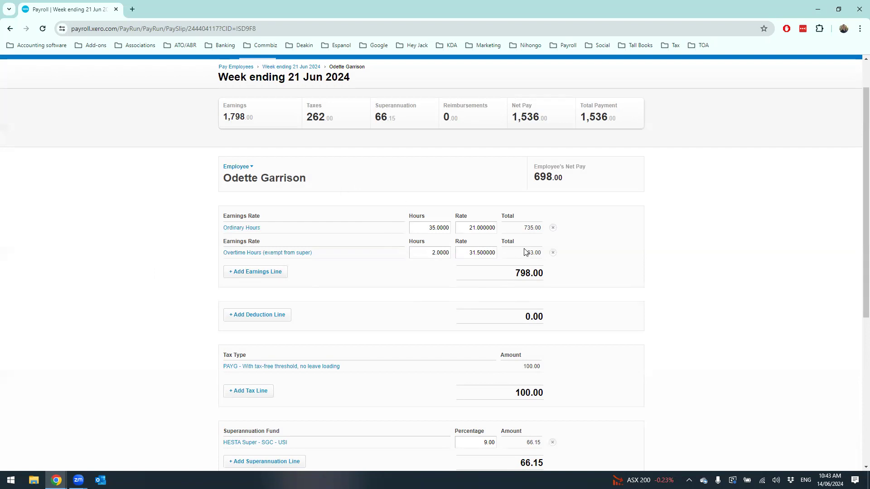
pyautogui.tripleClick(279, 272)
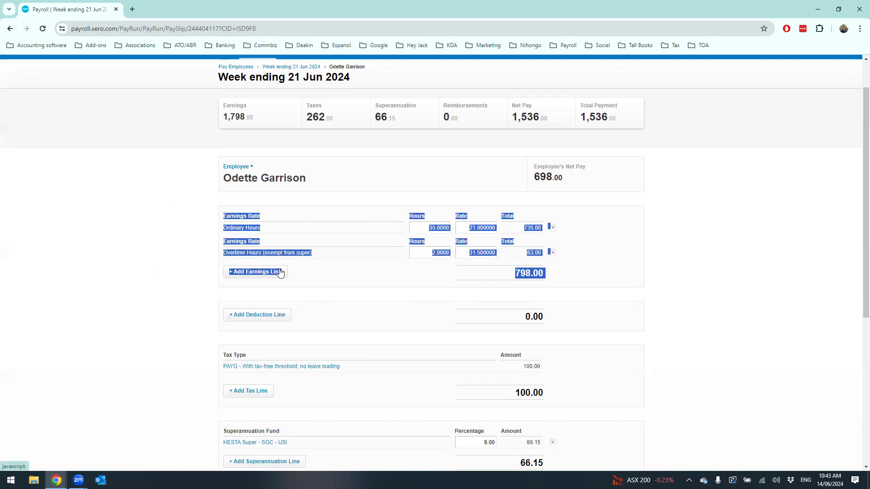
pyautogui.moveTo(484, 285)
pyautogui.mouseDown()
pyautogui.moveTo(488, 305)
pyautogui.moveTo(486, 285)
pyautogui.mouseUp()
pyautogui.click(518, 284)
pyautogui.click(502, 310)
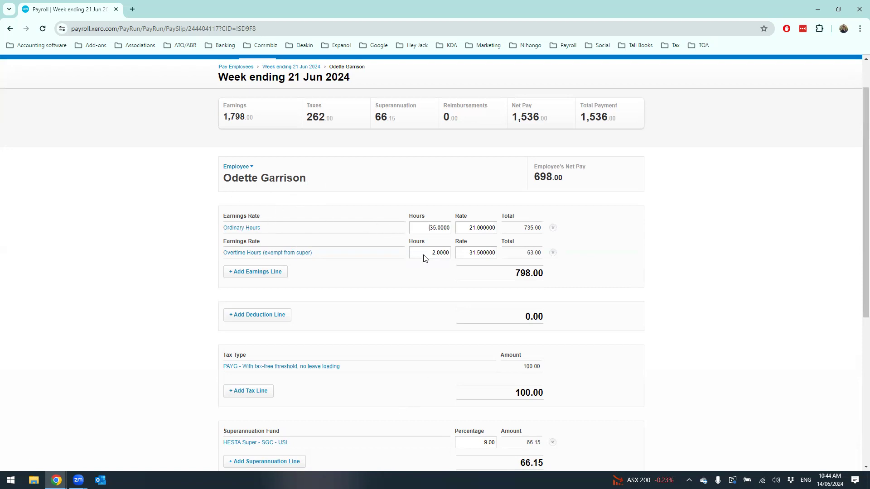
# Try 33 hours on the Ordinary Hours line and restore it to 35 hours.
pyautogui.click(434, 228)
pyautogui.write('33')
pyautogui.click(432, 232)
pyautogui.write('35')
pyautogui.moveTo(174, 196); pyautogui.dragTo(292, 295)
pyautogui.click(451, 215)
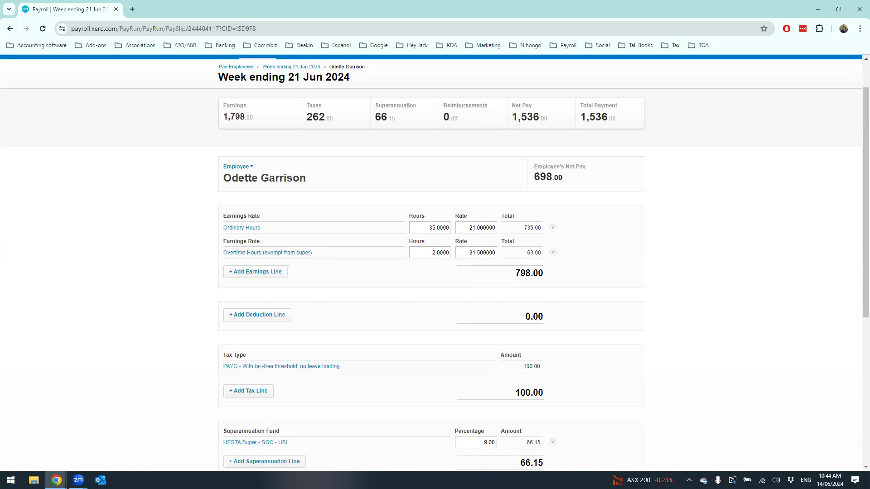
# Add an FBT deduction line with the Fixed Amount calculation type to the payslip and remove it again.
pyautogui.scroll(-3, 351, 254)
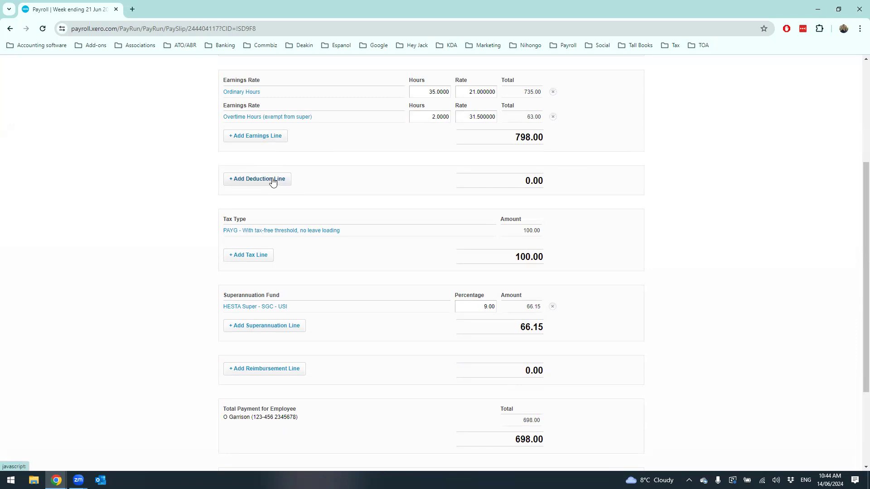
pyautogui.click(253, 181)
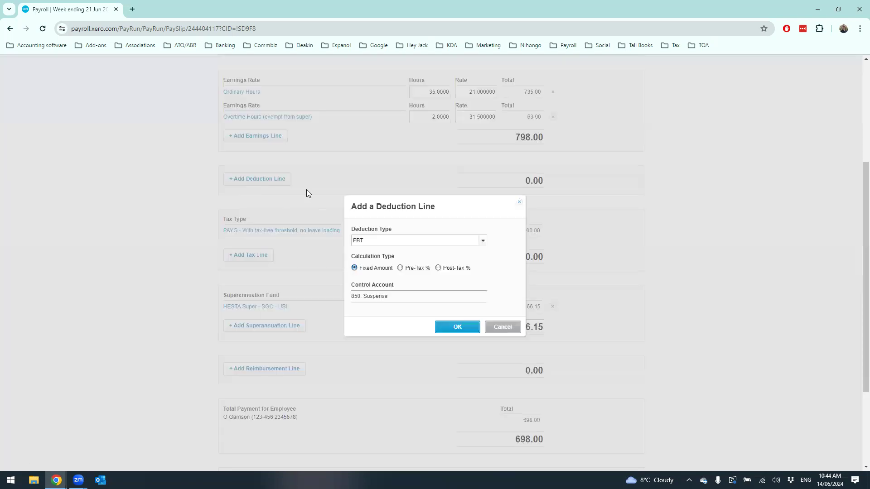
pyautogui.click(484, 241)
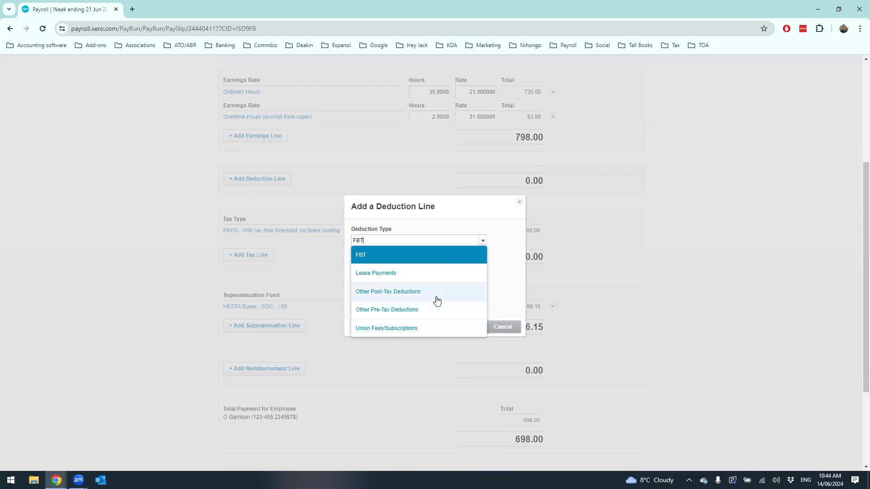
pyautogui.click(497, 261)
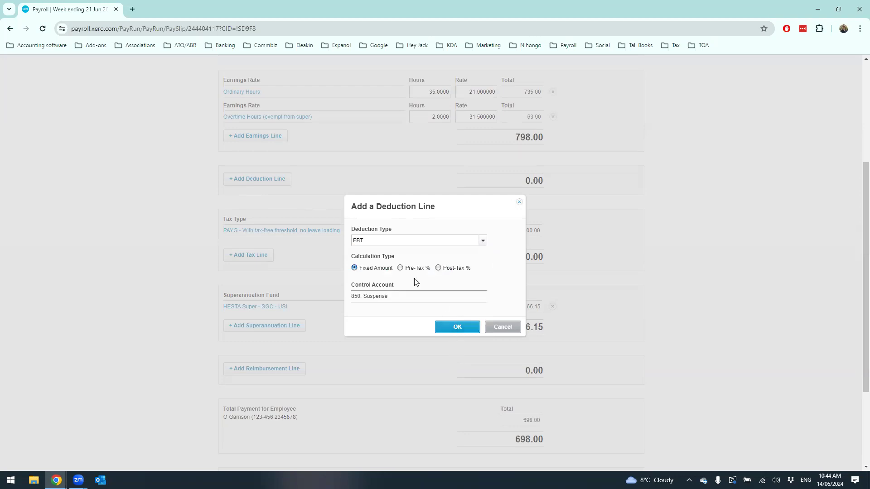
pyautogui.moveTo(361, 257); pyautogui.dragTo(385, 251)
pyautogui.click(496, 277)
pyautogui.click(458, 326)
pyautogui.click(521, 188)
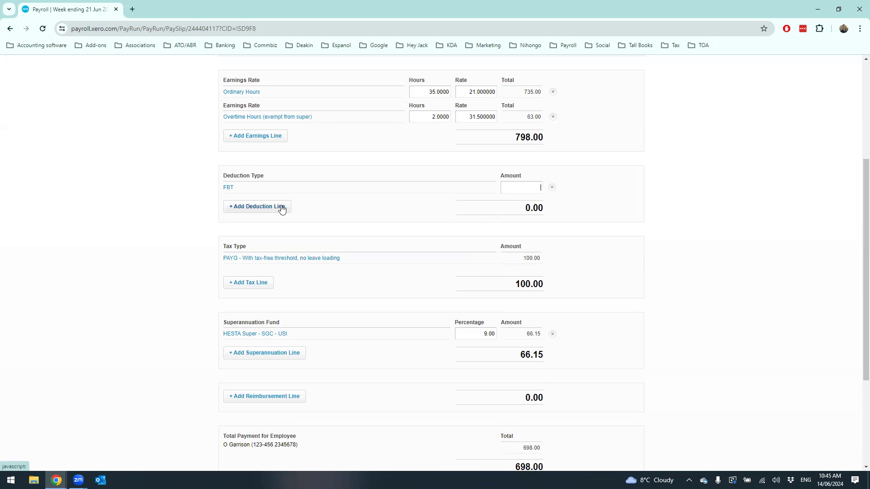
pyautogui.click(552, 188)
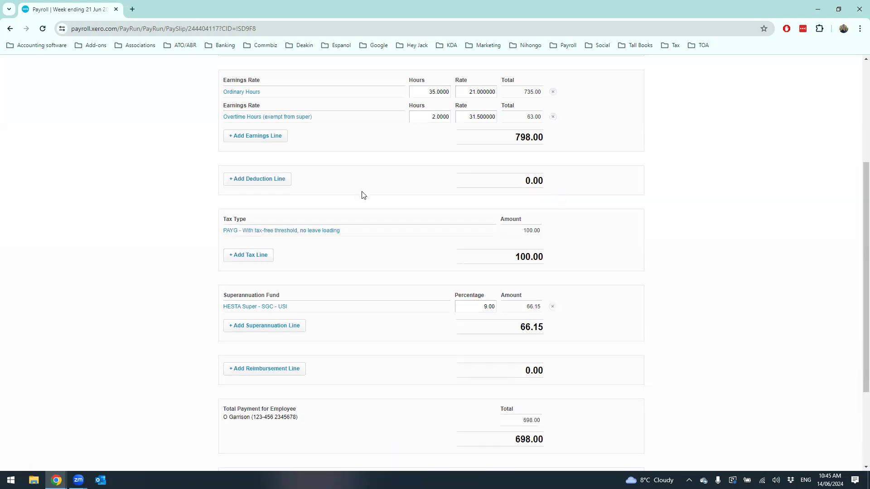
# Examine the payslip's earnings total, PAYG tax amount, superannuation, total payment and leave sections.
pyautogui.scroll(-1, 364, 191)
pyautogui.scroll(-1, 363, 174)
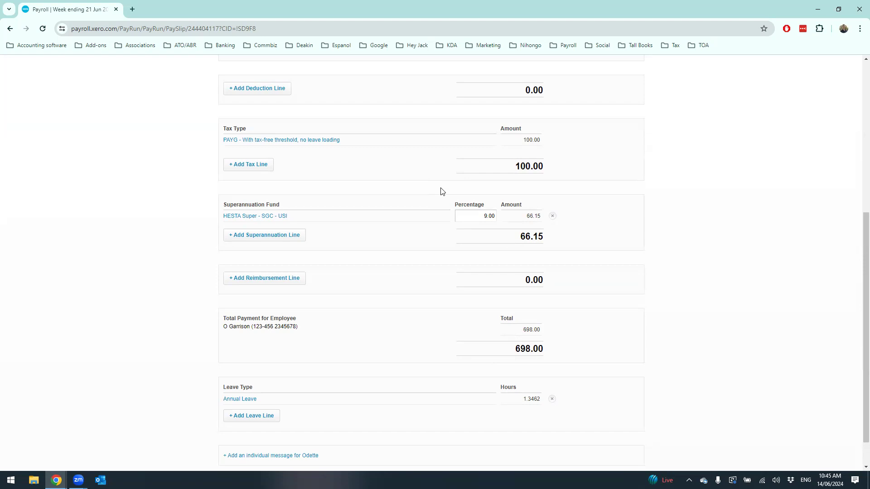
pyautogui.scroll(4, 471, 220)
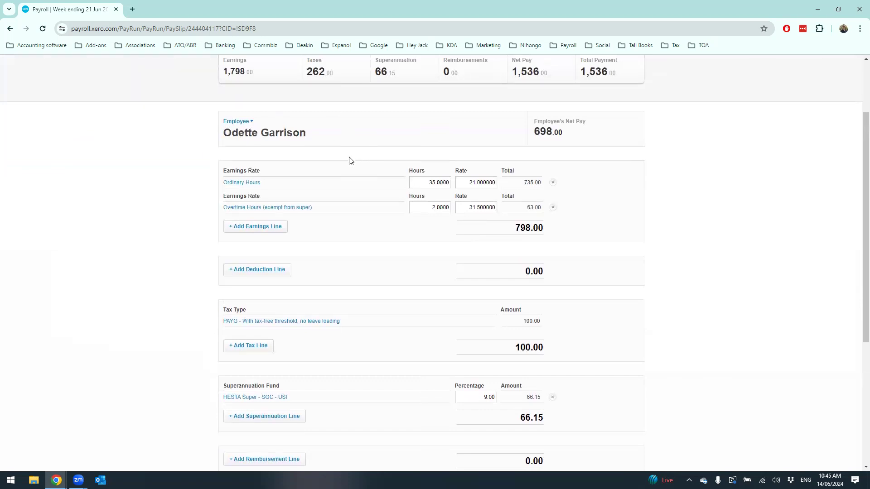
pyautogui.scroll(-4, 359, 177)
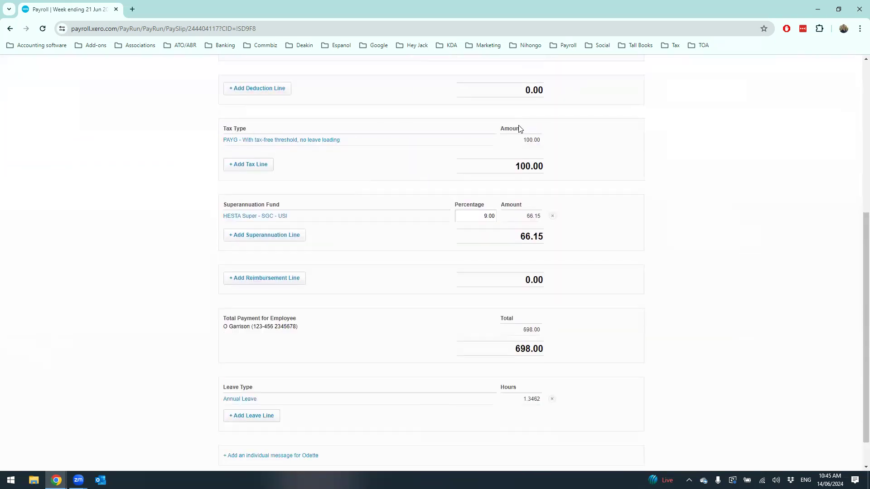
pyautogui.scroll(3, 640, 176)
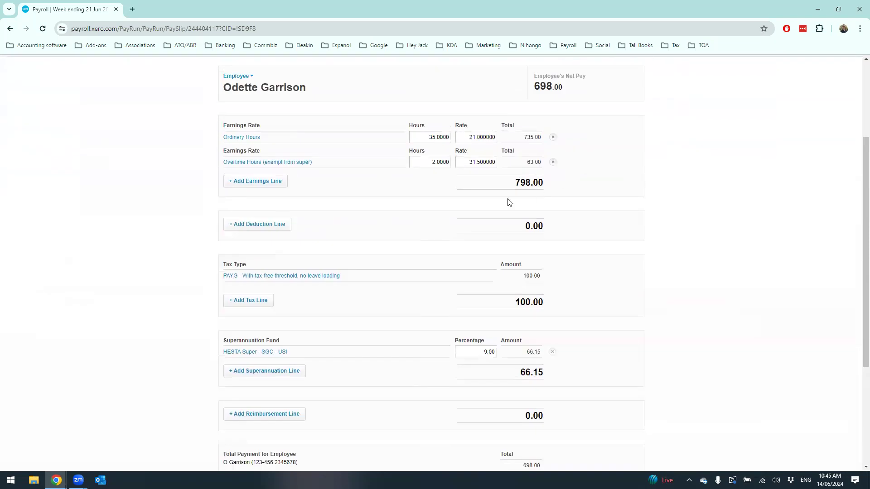
pyautogui.moveTo(516, 182); pyautogui.dragTo(542, 182)
pyautogui.moveTo(523, 274)
pyautogui.mouseDown()
pyautogui.moveTo(546, 276)
pyautogui.moveTo(546, 286)
pyautogui.moveTo(524, 279)
pyautogui.moveTo(539, 277)
pyautogui.mouseUp()
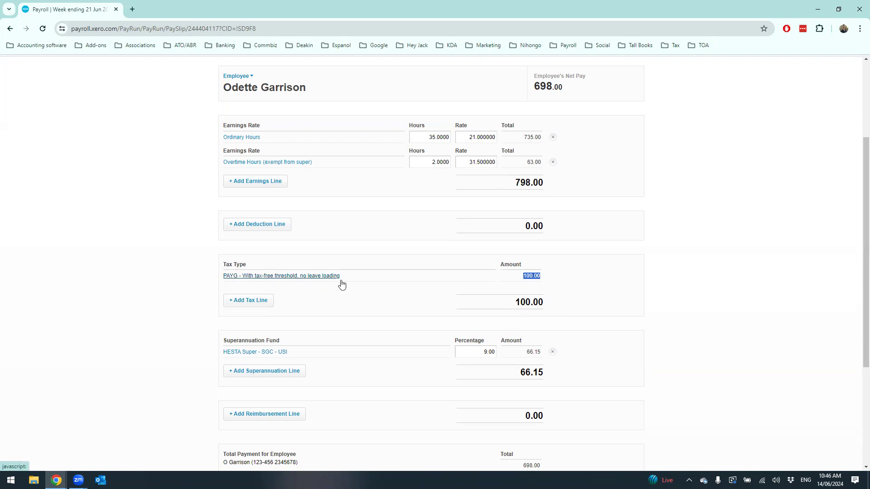
pyautogui.click(410, 249)
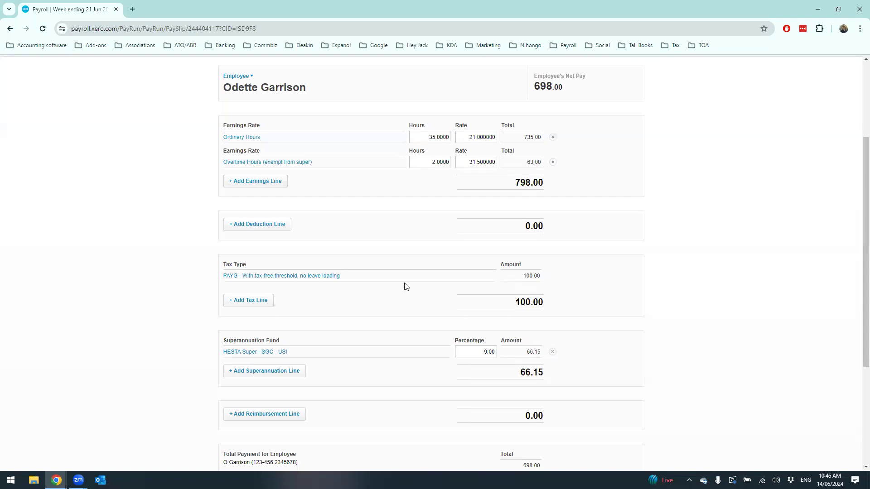
pyautogui.scroll(-1, 406, 287)
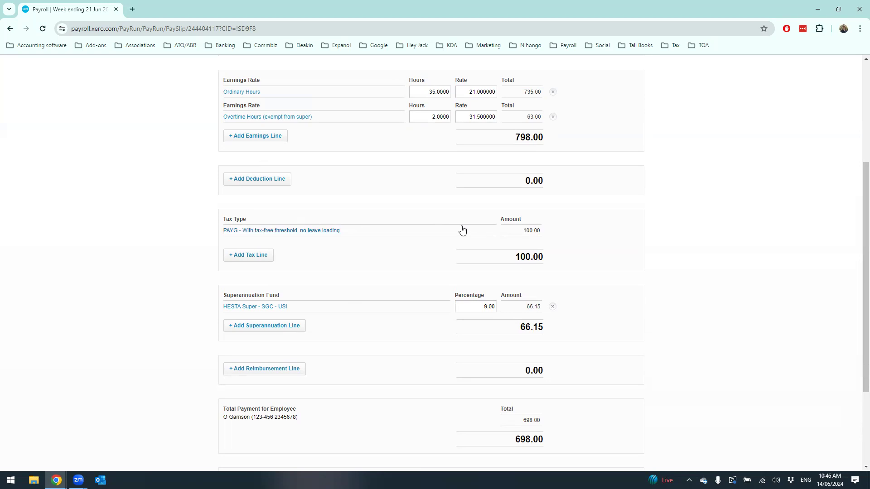
pyautogui.scroll(1, 480, 252)
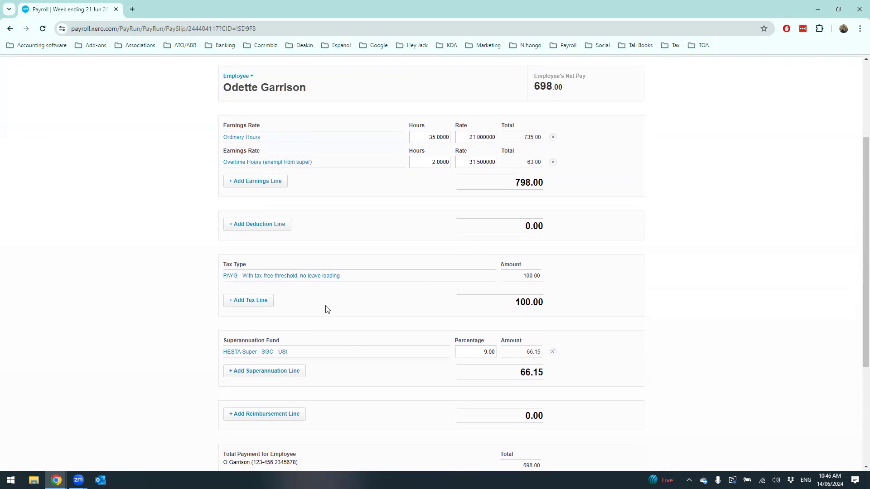
# Add a HESTA Super superannuation line of type Superannuation Guarantee Contribution (SGC), calculated at the Statutory Rate.
pyautogui.scroll(-2, 304, 306)
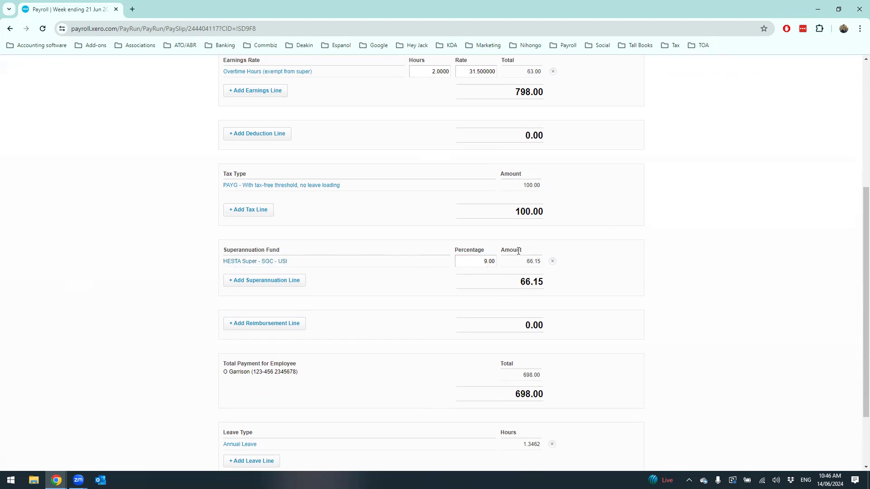
pyautogui.click(261, 282)
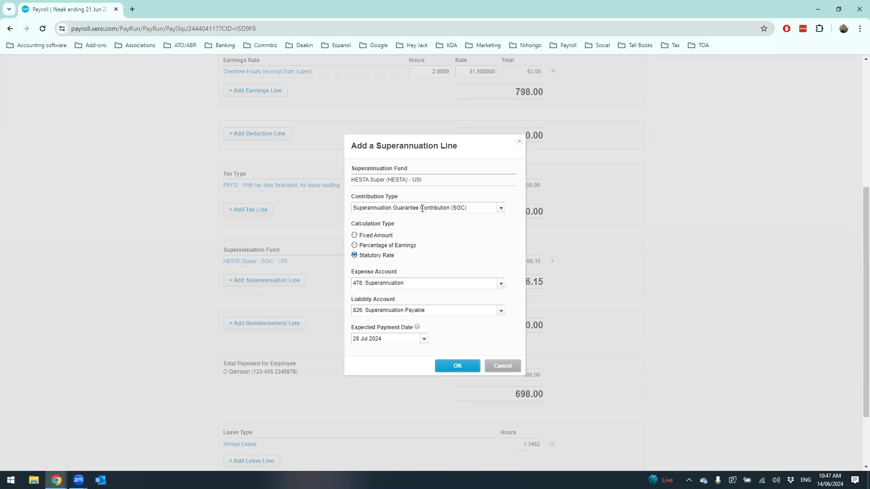
pyautogui.click(458, 365)
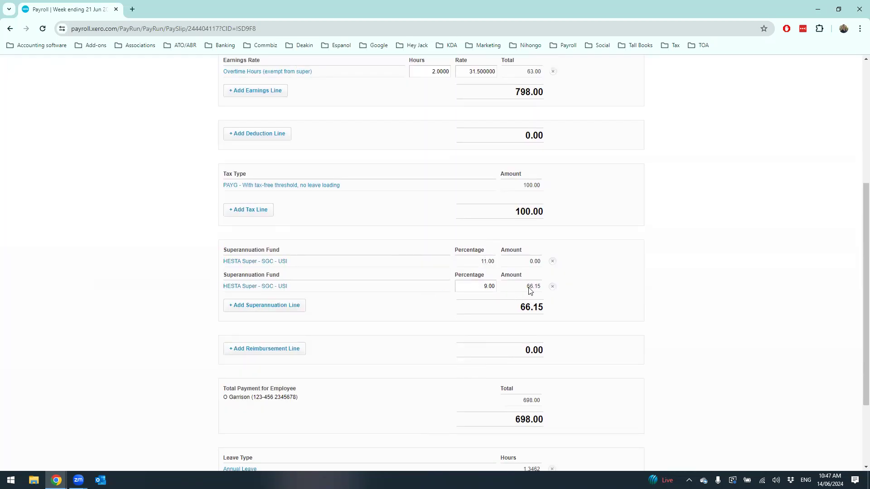
# Replace the payslip's 9% and 11% HESTA Super lines with a Fixed Amount SGC superannuation line of 100.00.
pyautogui.click(552, 286)
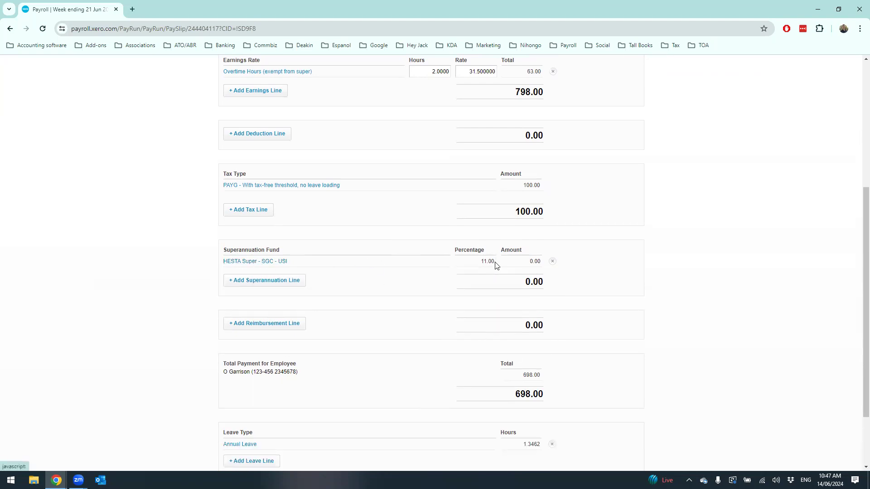
pyautogui.scroll(2, 452, 277)
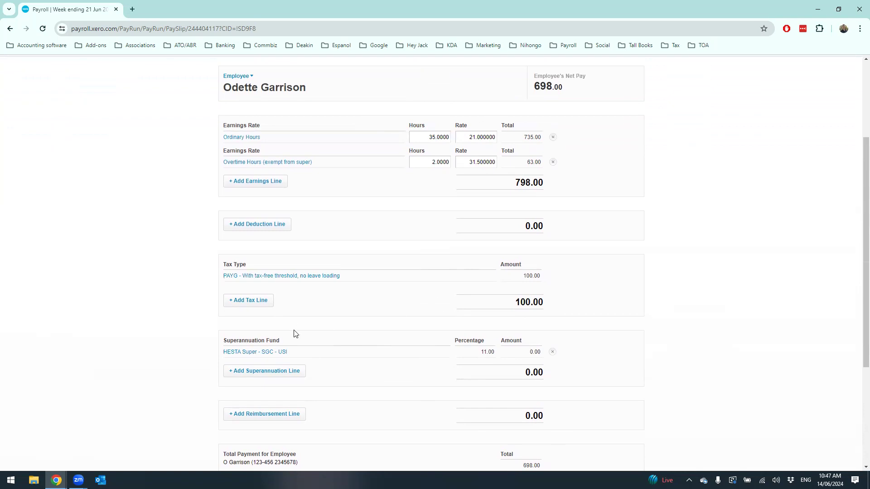
pyautogui.click(271, 371)
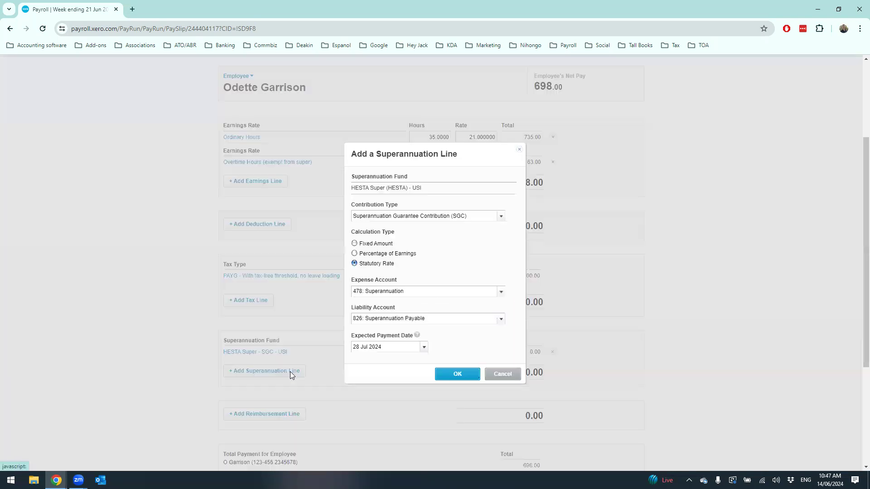
pyautogui.click(362, 245)
pyautogui.click(461, 373)
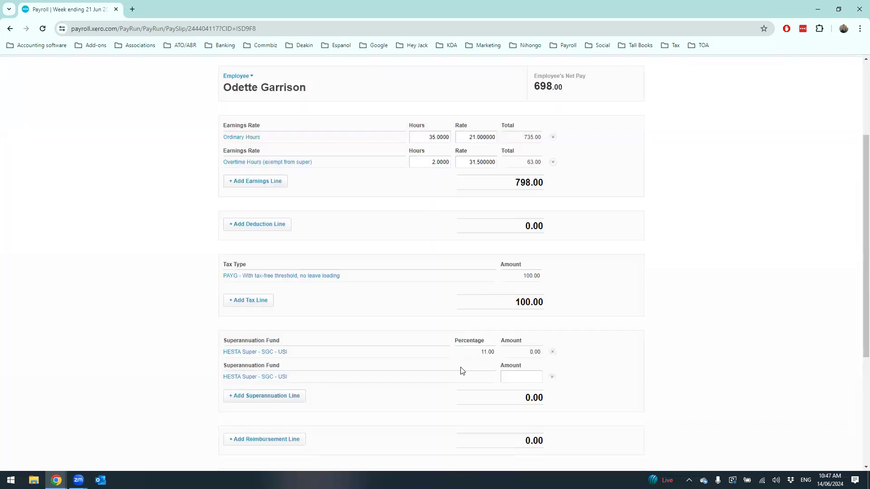
pyautogui.click(538, 377)
pyautogui.write('100.00')
pyautogui.click(552, 352)
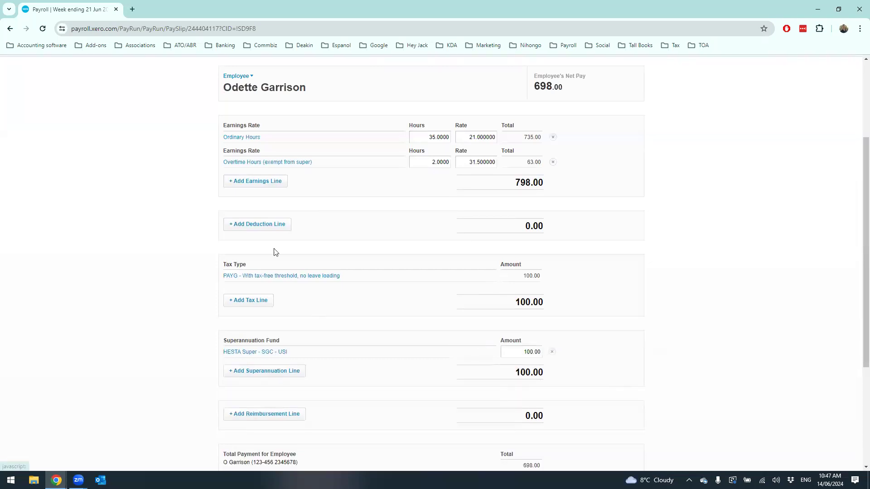
pyautogui.scroll(-2, 306, 189)
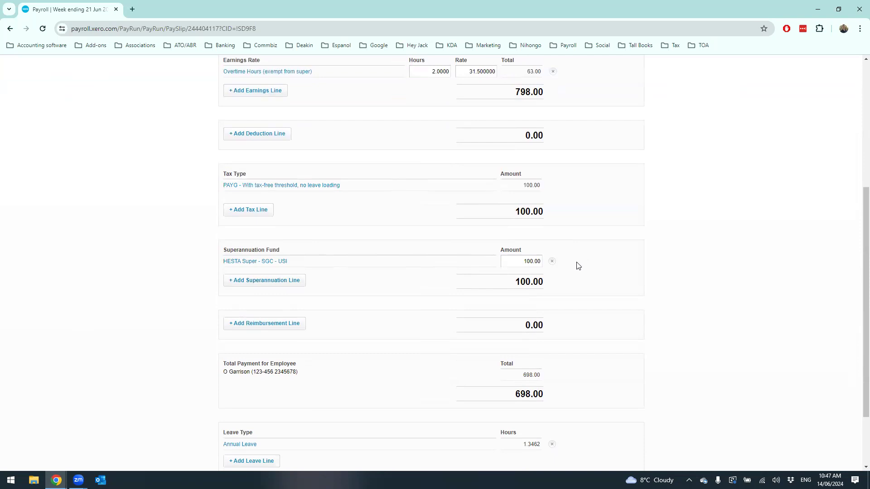
pyautogui.scroll(2, 634, 240)
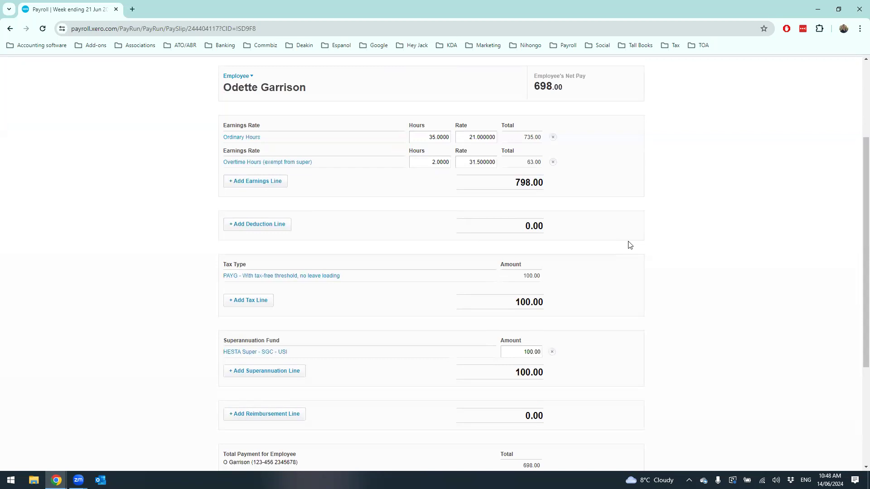
pyautogui.scroll(-2, 489, 247)
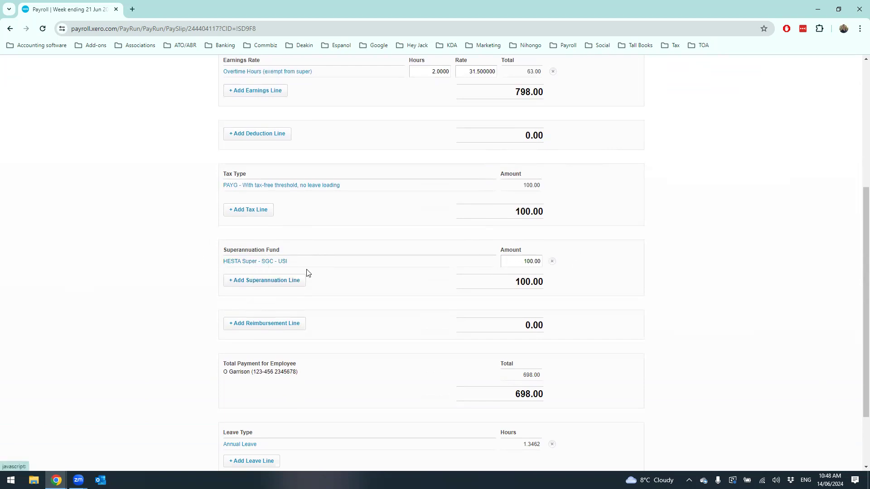
pyautogui.scroll(1, 438, 314)
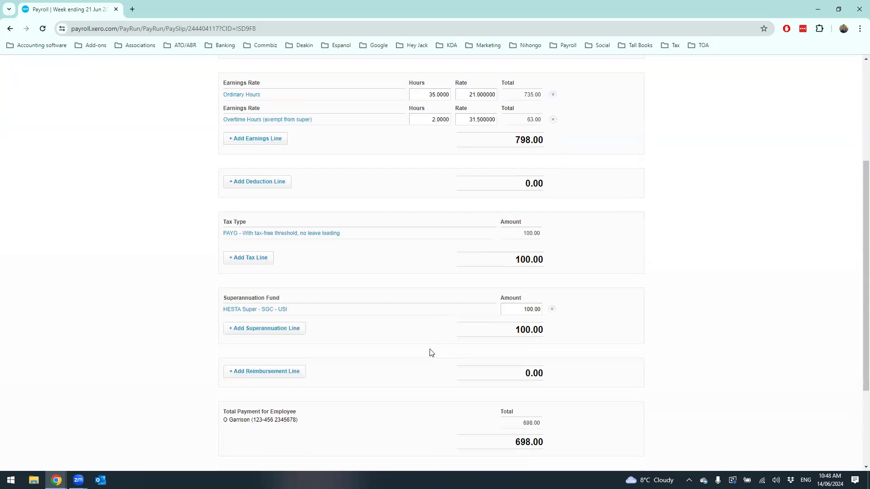
pyautogui.scroll(1, 432, 345)
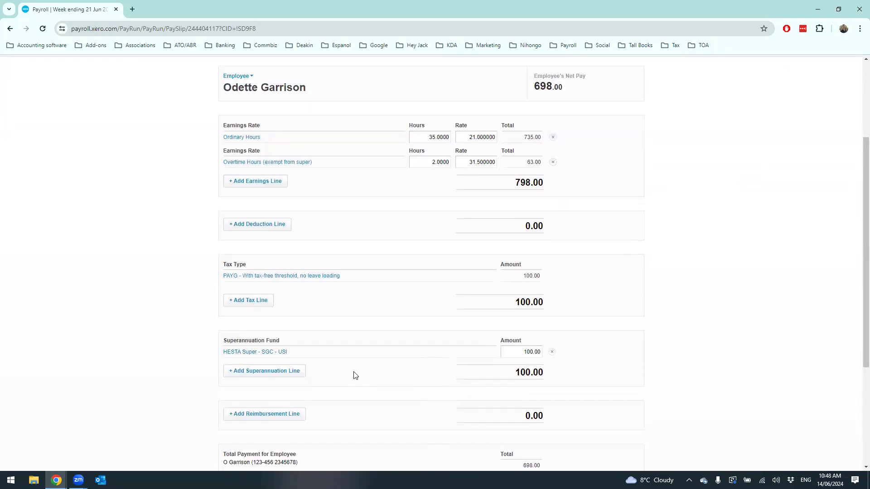
# Add a HESTA Super superannuation line of type Pre-Tax Voluntary Contribution (RESC), calculated as a Fixed Amount.
pyautogui.click(287, 371)
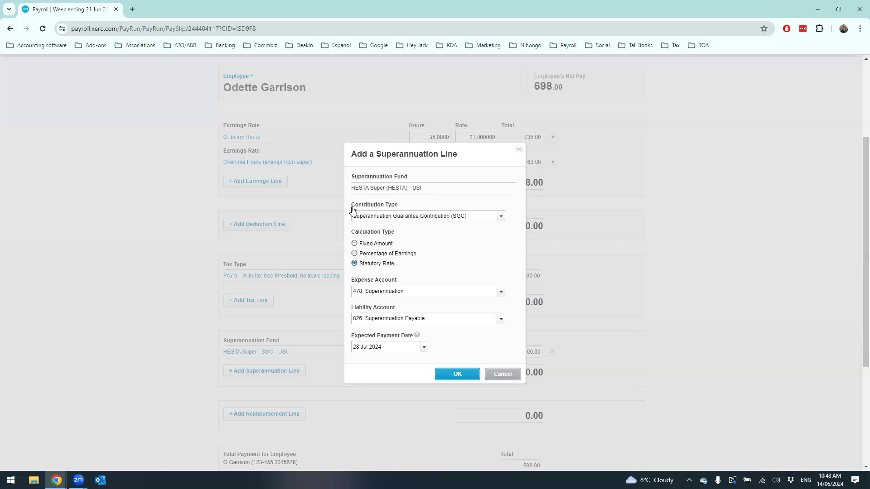
pyautogui.click(501, 217)
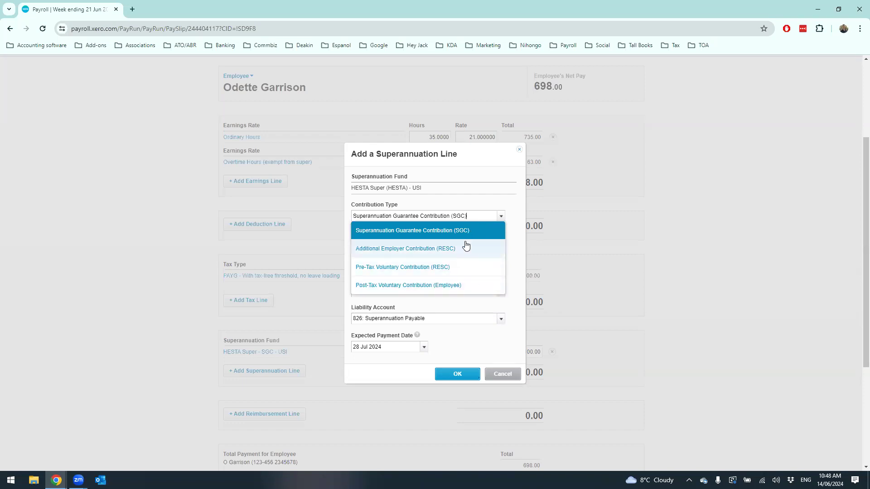
pyautogui.click(414, 268)
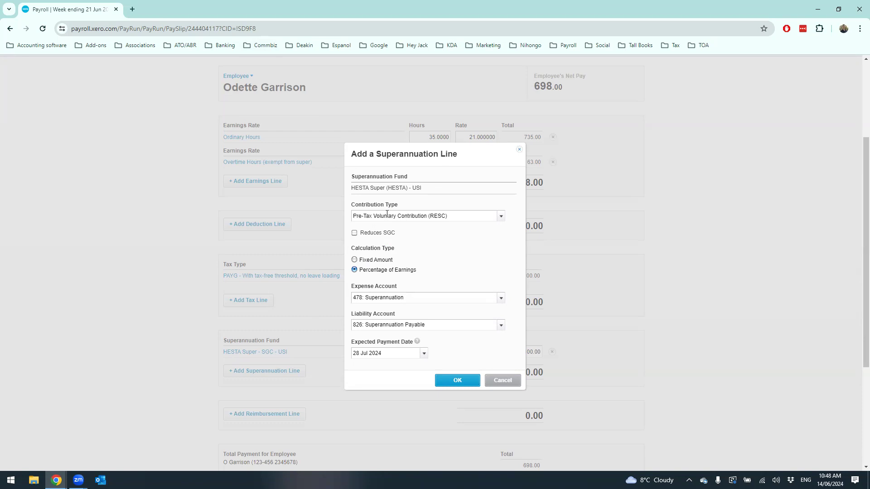
pyautogui.moveTo(353, 216); pyautogui.dragTo(429, 212)
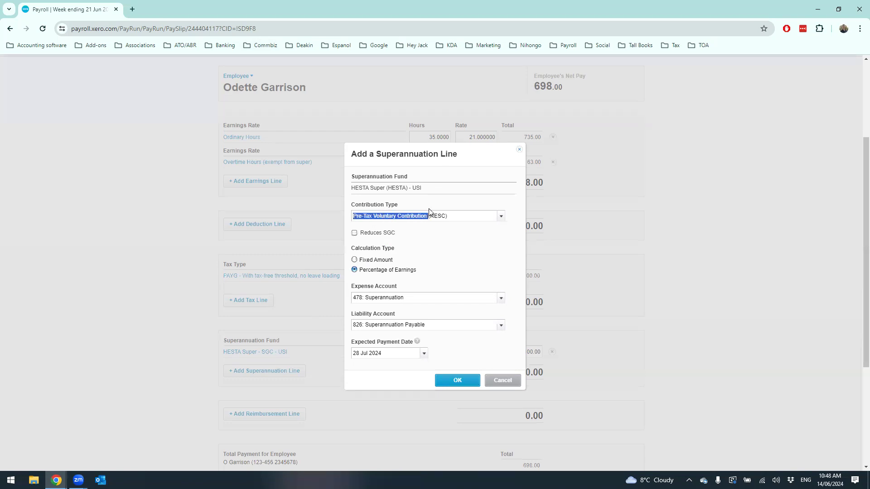
pyautogui.click(382, 261)
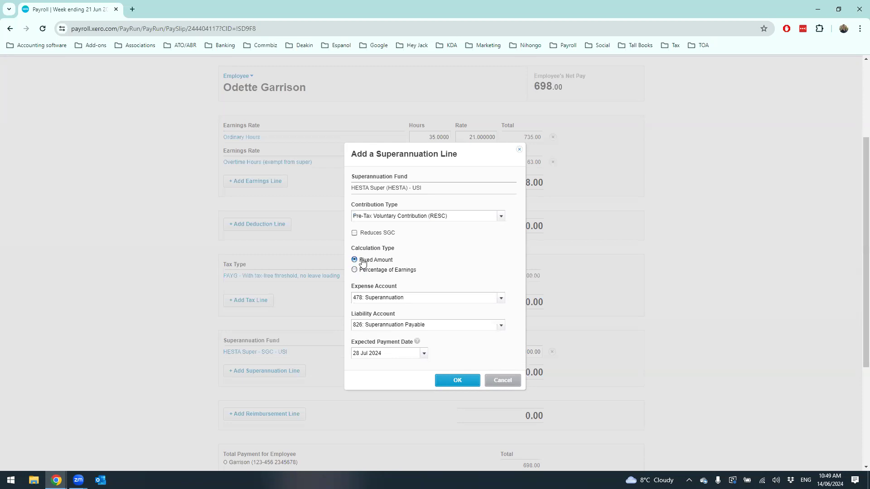
pyautogui.click(472, 380)
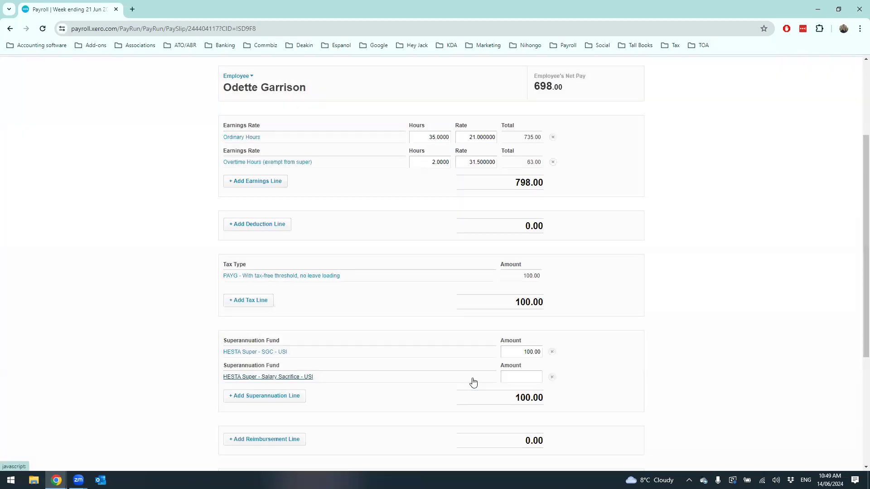
# Set the amount of the HESTA Super Salary Sacrifice line to 100.00.
pyautogui.scroll(-2, 362, 254)
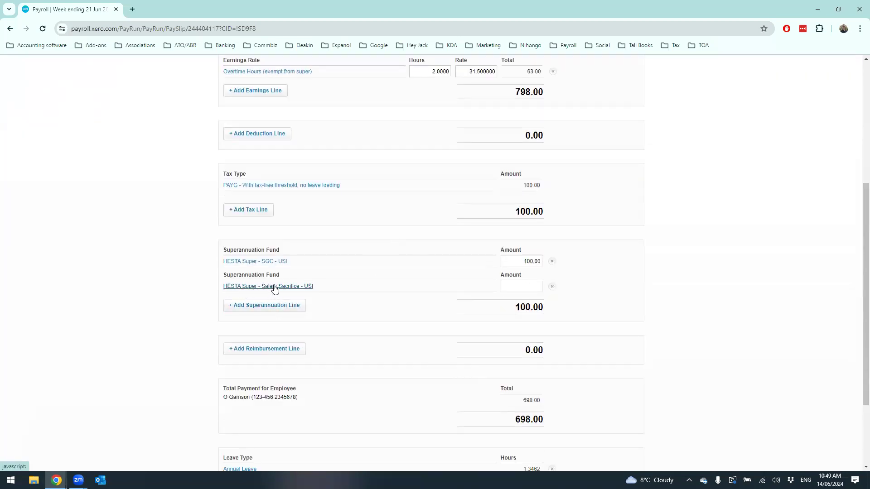
pyautogui.click(518, 286)
pyautogui.write('100')
pyautogui.press('Tab')
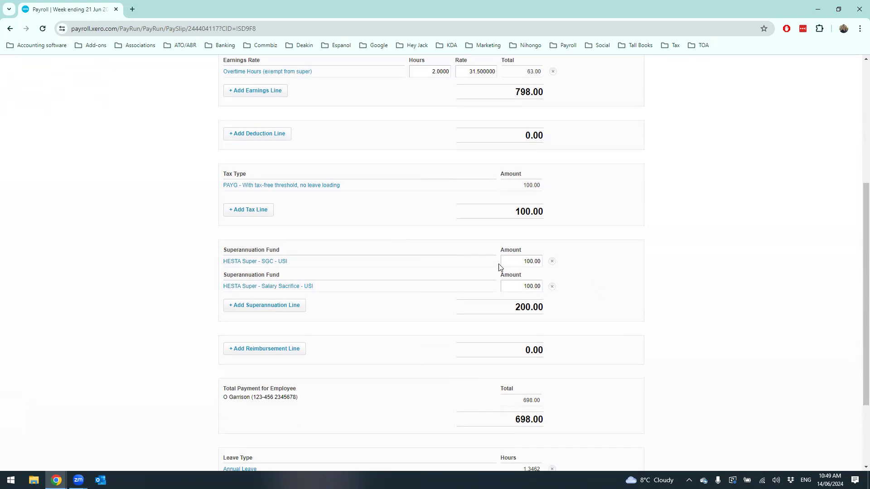
# Switch the HESTA Super Salary Sacrifice line to Percentage of Earnings and set its percentage to 1.00.
pyautogui.click(297, 286)
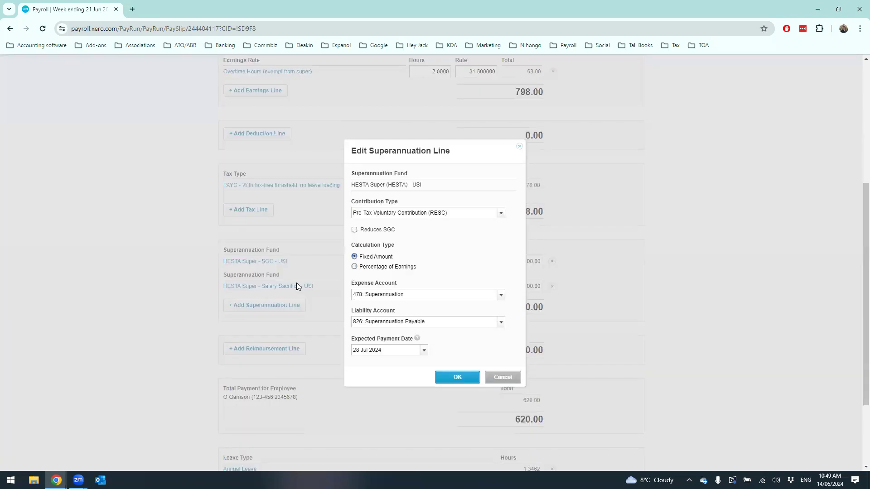
pyautogui.click(354, 267)
pyautogui.click(457, 378)
pyautogui.click(493, 286)
pyautogui.write('1.00')
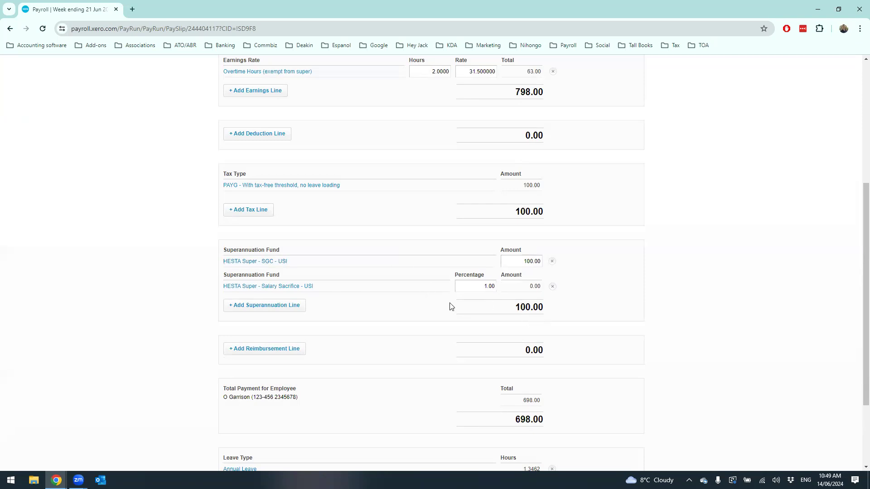
pyautogui.scroll(2, 493, 187)
pyautogui.scroll(-2, 494, 188)
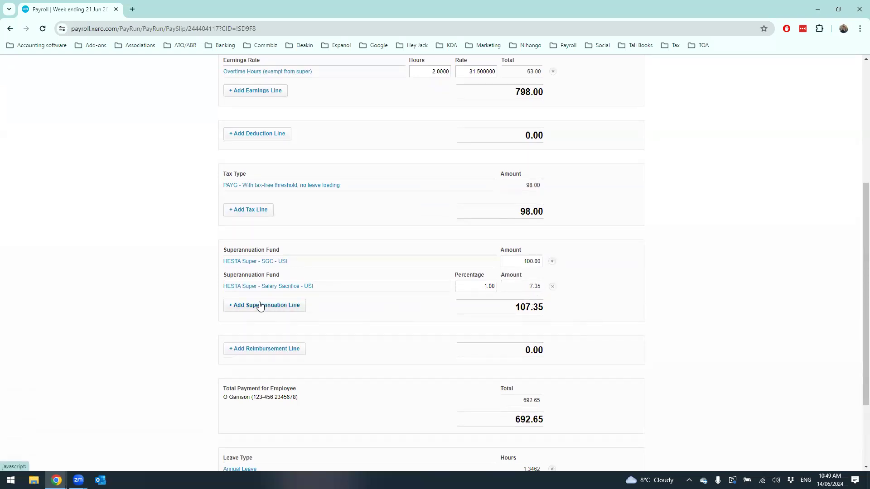
# Add a Travel National Costs reimbursement line described as Fuel, with an amount of 105.68.
pyautogui.scroll(-2, 258, 306)
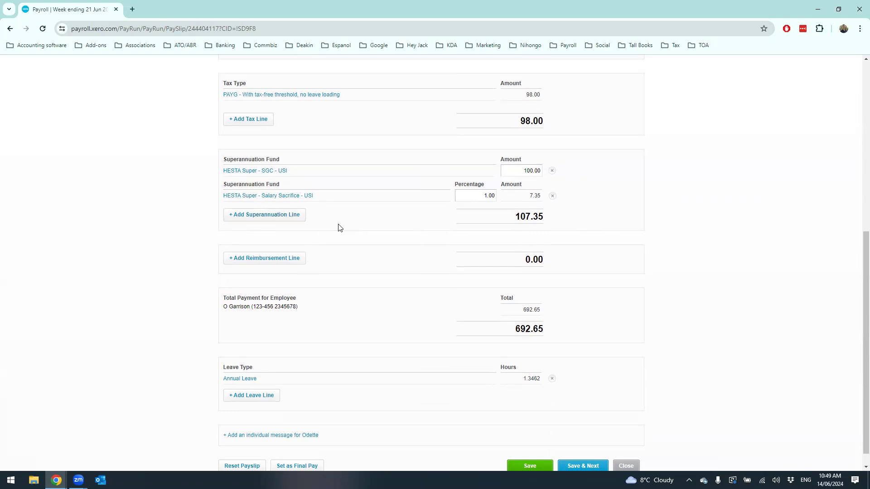
pyautogui.scroll(-1, 421, 249)
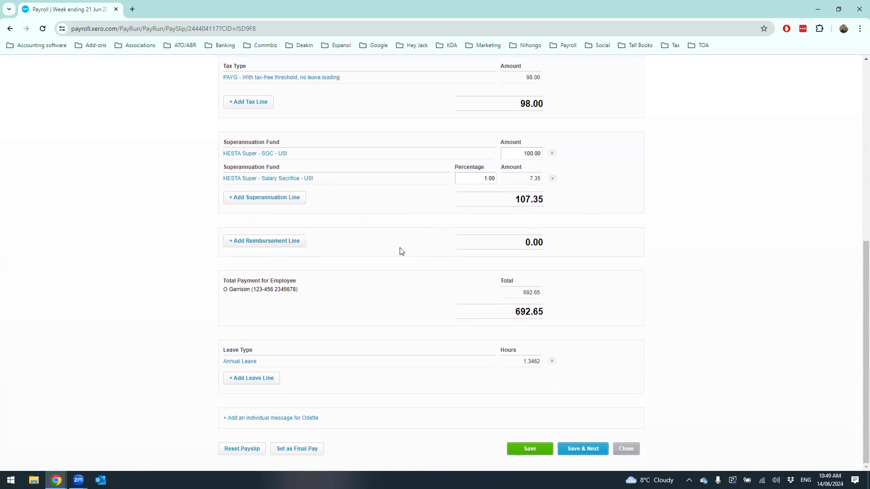
pyautogui.scroll(1, 400, 251)
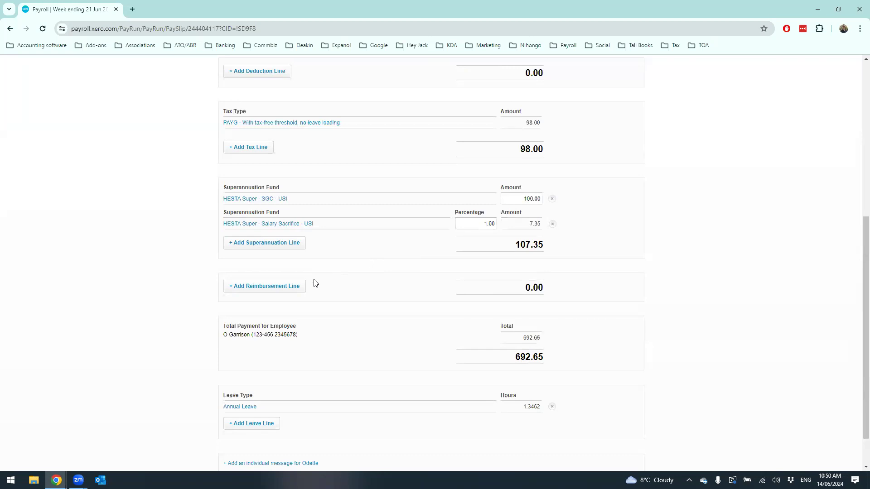
pyautogui.click(300, 287)
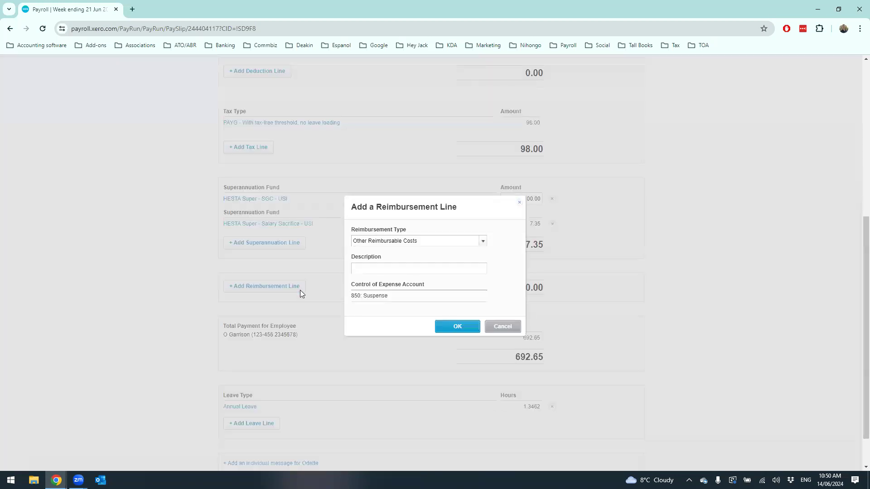
pyautogui.click(484, 245)
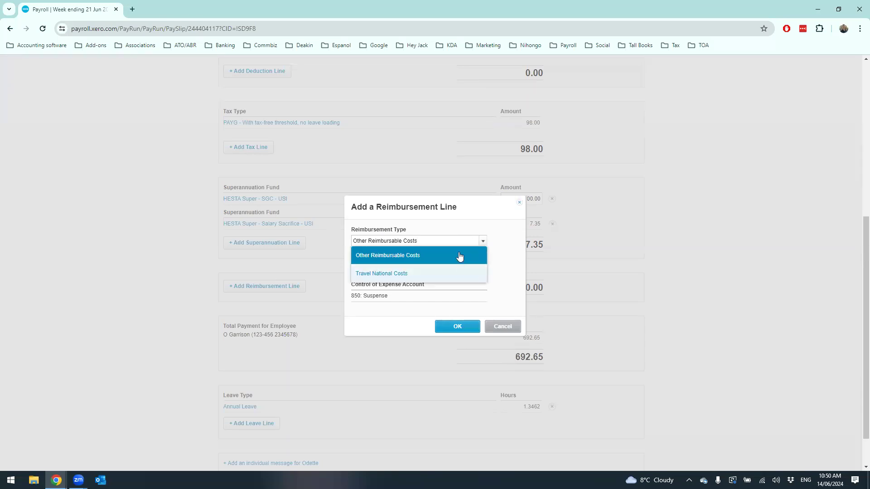
pyautogui.click(456, 229)
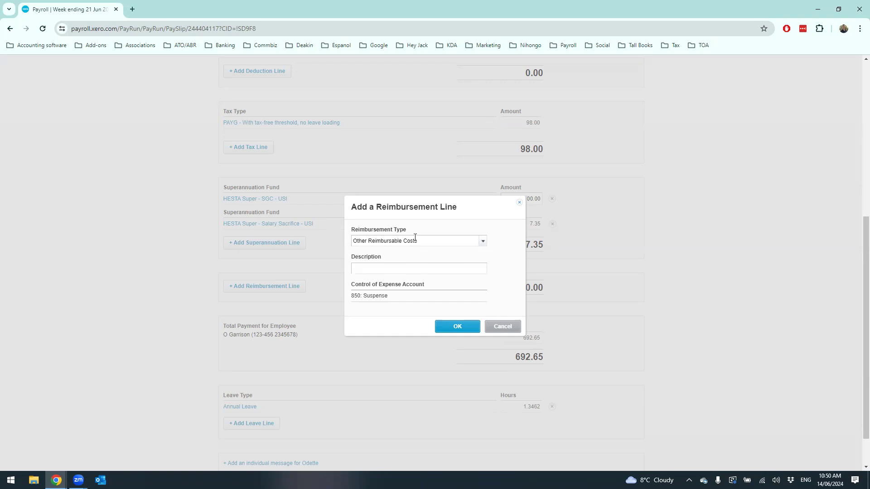
pyautogui.click(482, 243)
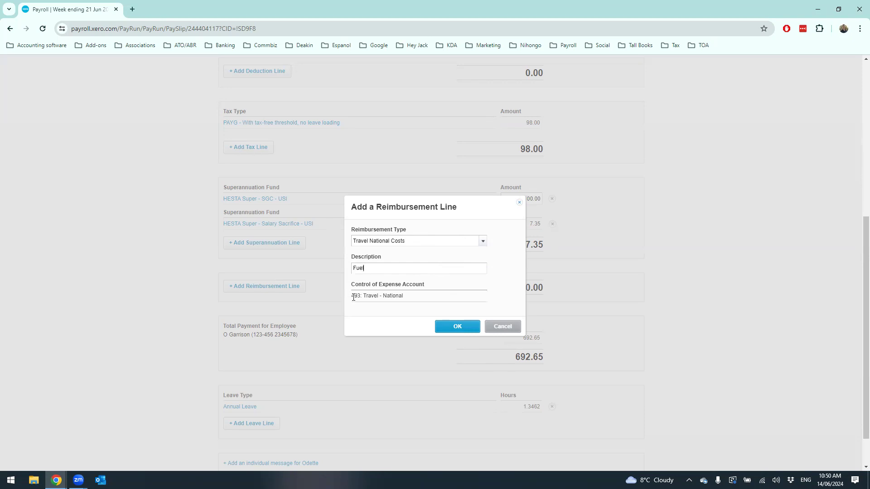
pyautogui.moveTo(352, 298); pyautogui.dragTo(410, 300)
pyautogui.click(481, 279)
pyautogui.click(469, 327)
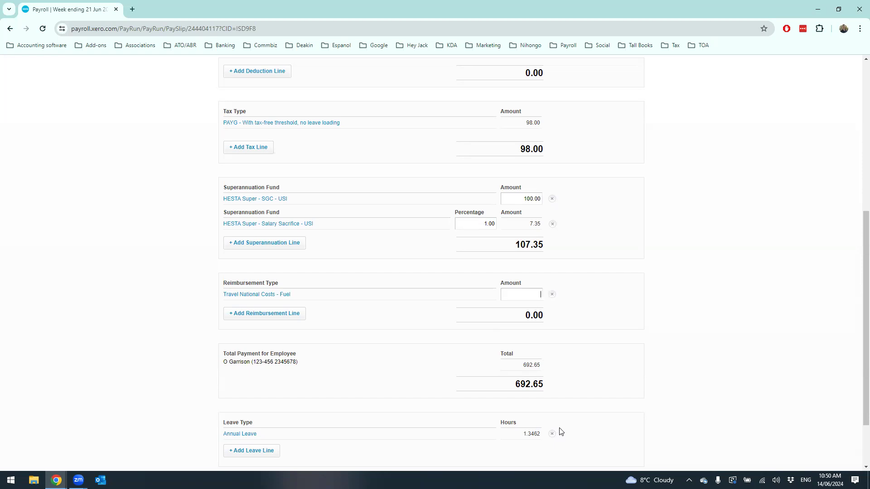
pyautogui.write('105.68')
# Check the expense account assigned to the Fuel reimbursement line and close it without changes.
pyautogui.click(270, 294)
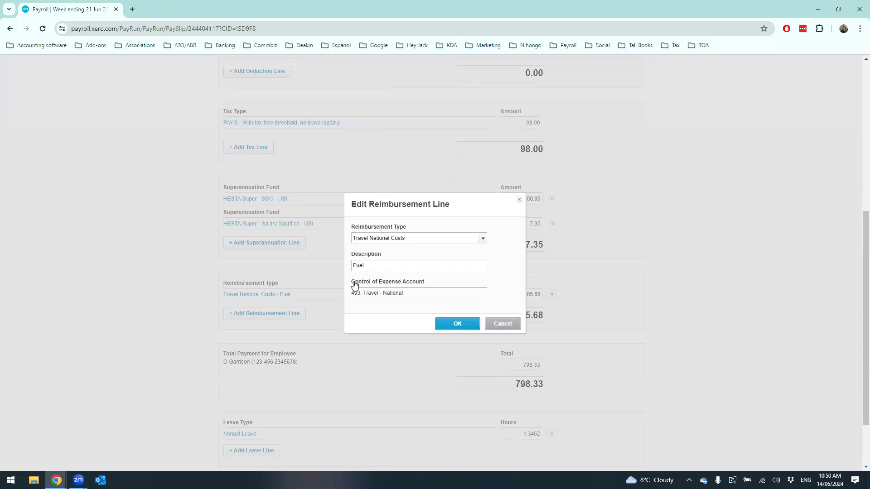
pyautogui.moveTo(352, 294); pyautogui.dragTo(408, 295)
pyautogui.click(510, 328)
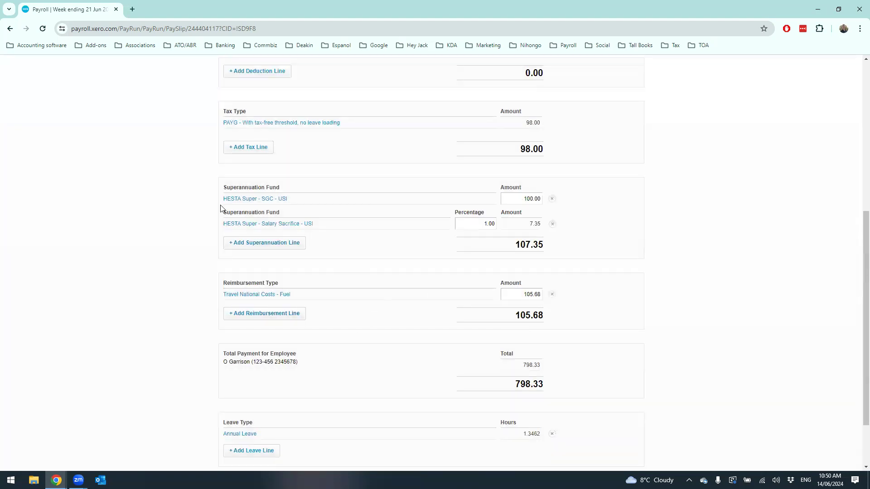
# Add a Personal (Sick/Carer's) Leave accrual line of 0.75 hours to the payslip and try to save it.
pyautogui.scroll(6, 265, 231)
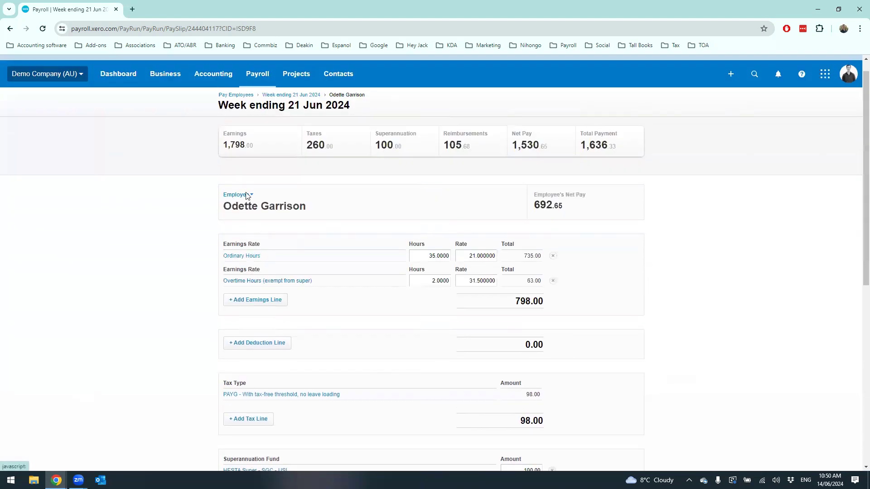
pyautogui.scroll(-8, 305, 332)
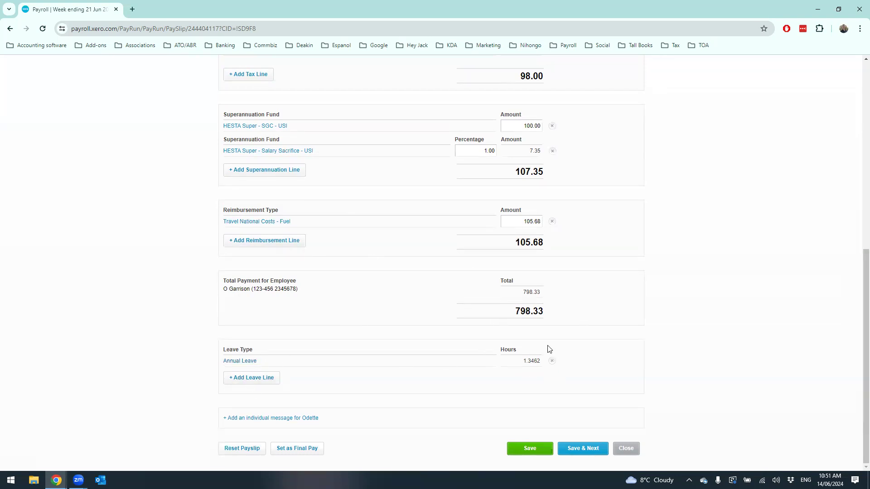
pyautogui.click(262, 378)
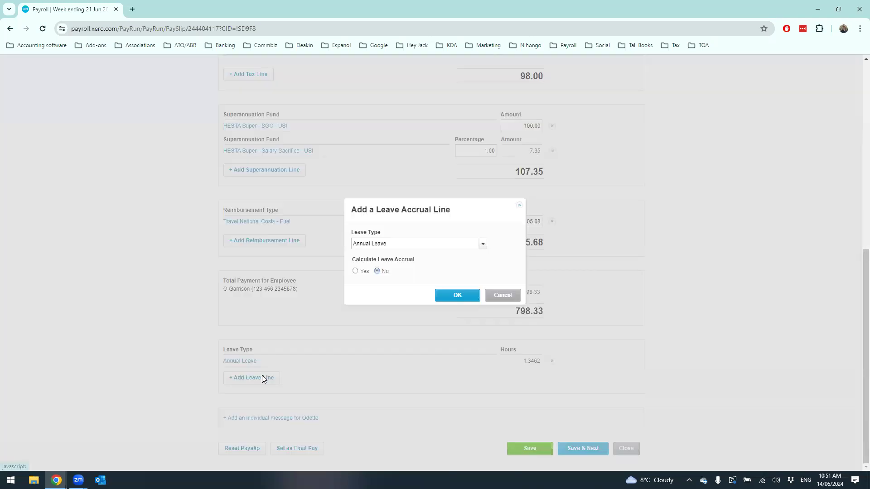
pyautogui.click(483, 244)
pyautogui.scroll(-1, 432, 285)
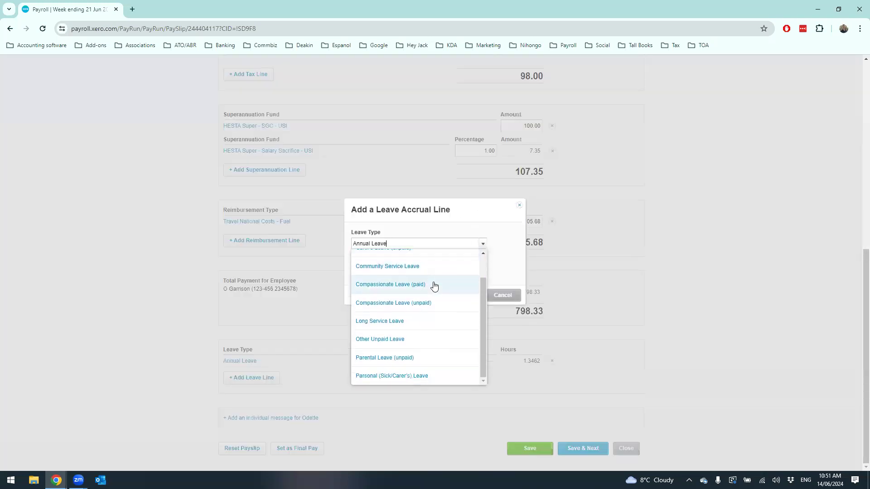
pyautogui.click(439, 375)
pyautogui.click(457, 295)
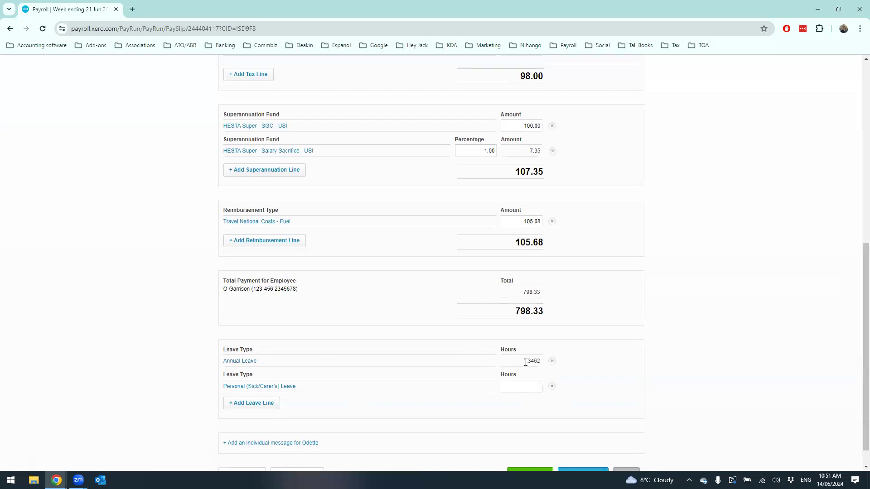
pyautogui.write('.75')
pyautogui.click(538, 405)
pyautogui.scroll(-1, 514, 435)
pyautogui.click(526, 448)
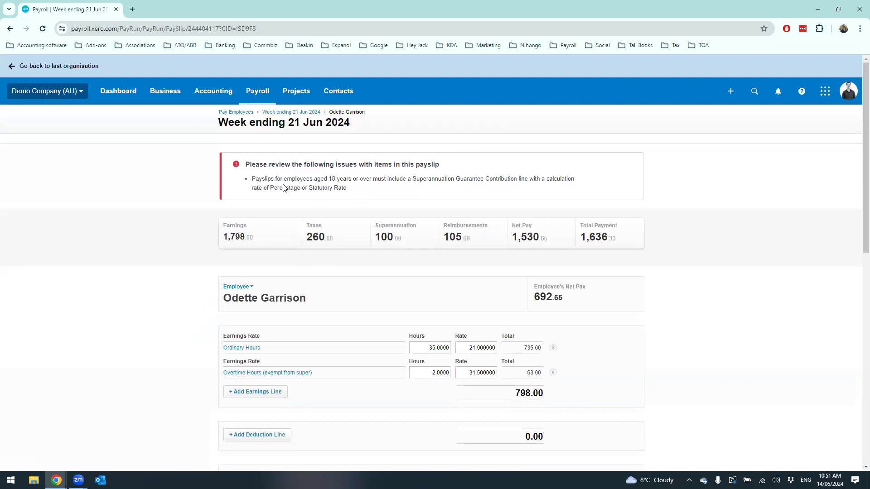
# Change the HESTA Super SGC line's calculation type to Statutory Rate and save the payslip.
pyautogui.scroll(-9, 478, 202)
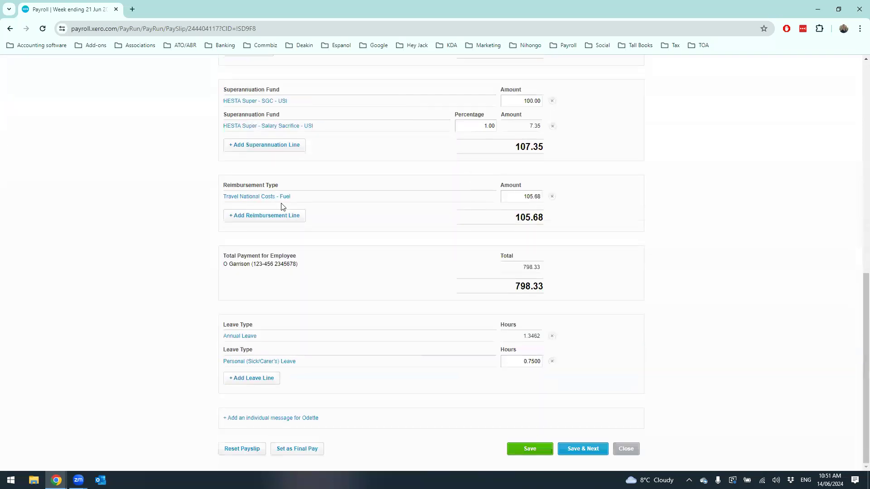
pyautogui.scroll(1, 338, 198)
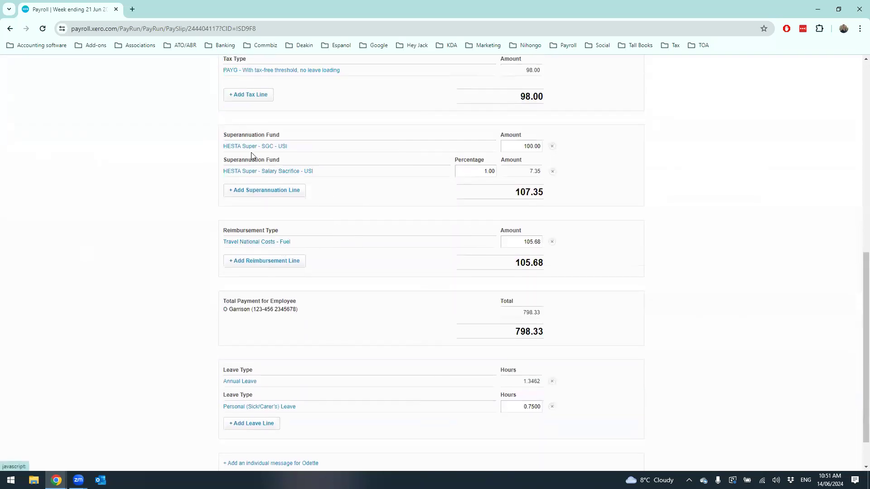
pyautogui.click(282, 148)
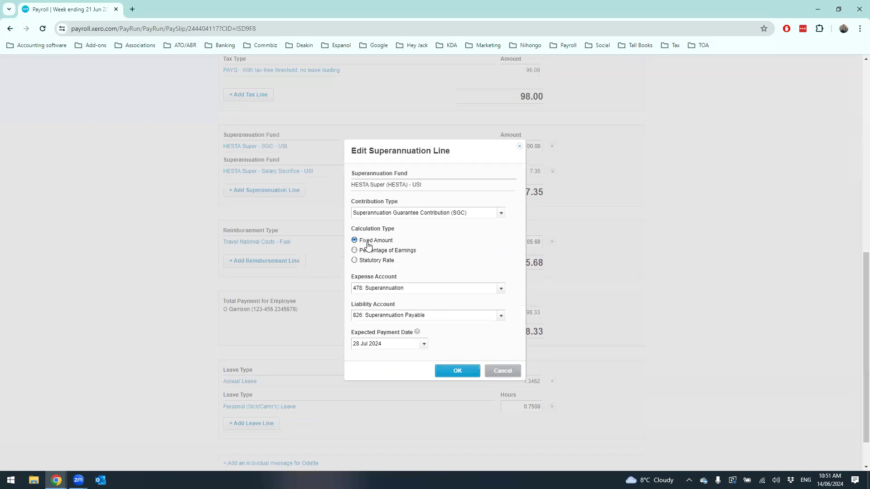
pyautogui.click(365, 262)
pyautogui.click(457, 371)
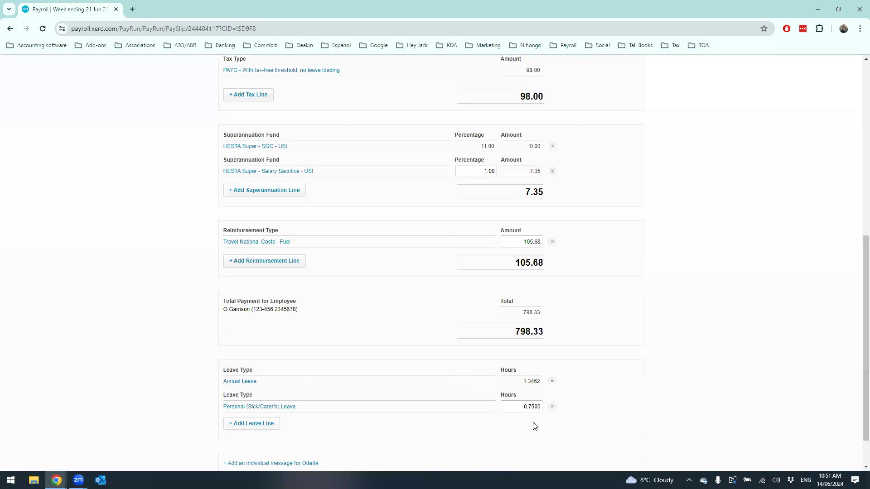
pyautogui.scroll(-1, 534, 423)
pyautogui.click(546, 450)
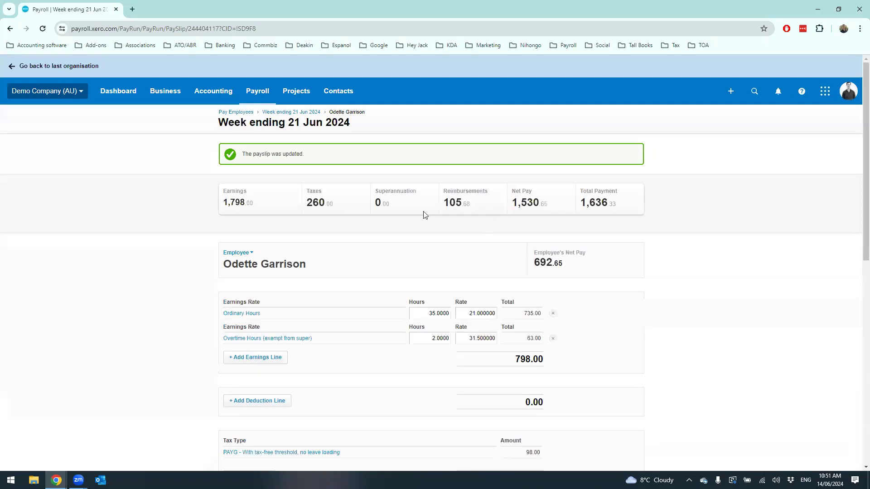
# Review the saved payslip's lines and the list of employees whose payslips can be opened.
pyautogui.scroll(-3, 419, 212)
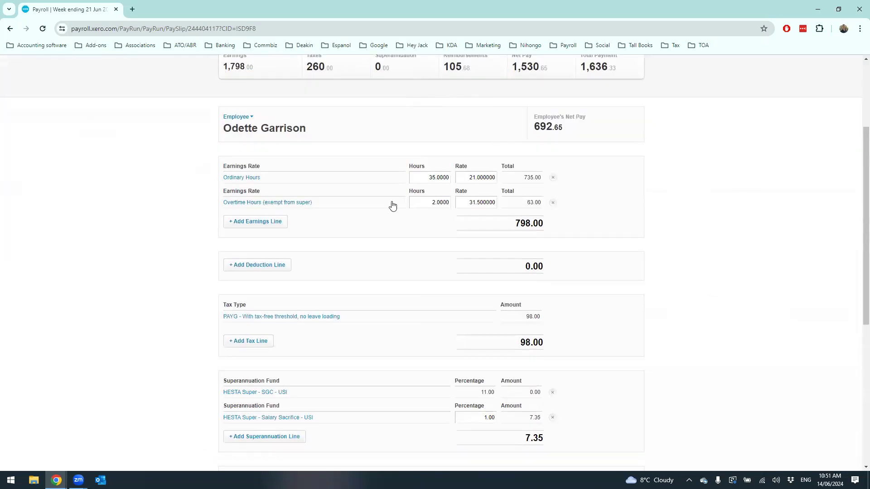
pyautogui.scroll(-4, 408, 181)
pyautogui.scroll(-2, 435, 263)
pyautogui.scroll(10, 364, 283)
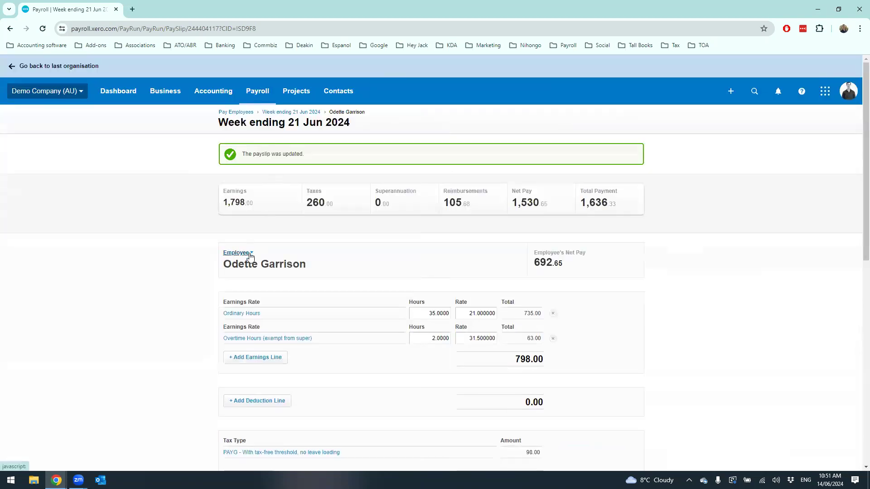
pyautogui.click(250, 254)
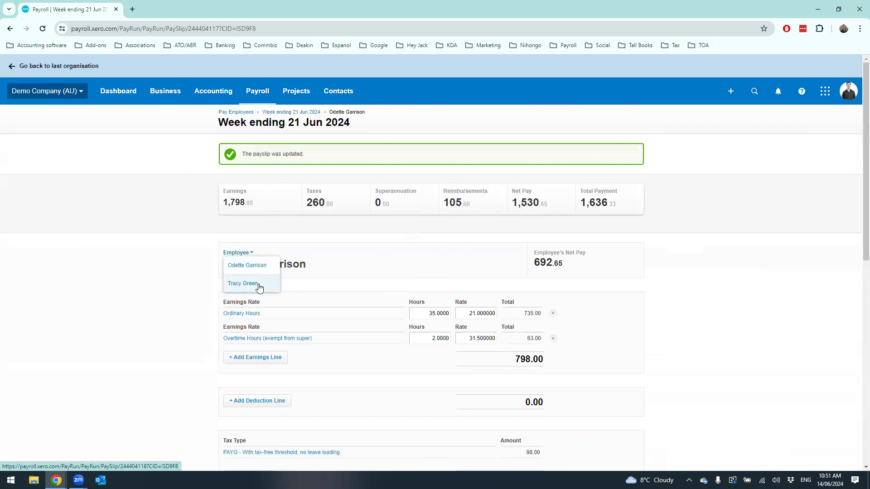
pyautogui.click(359, 243)
# Return to the pay run for the week ending 21 Jun 2024 and post it.
pyautogui.click(303, 115)
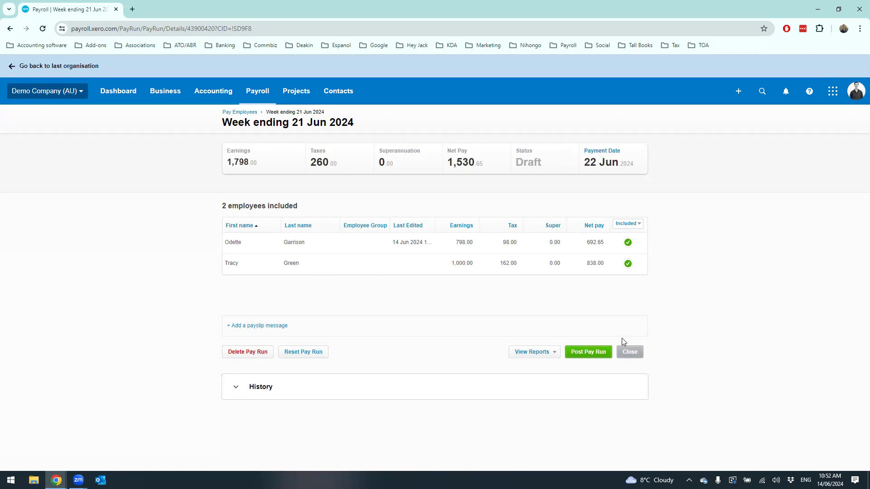
pyautogui.click(586, 357)
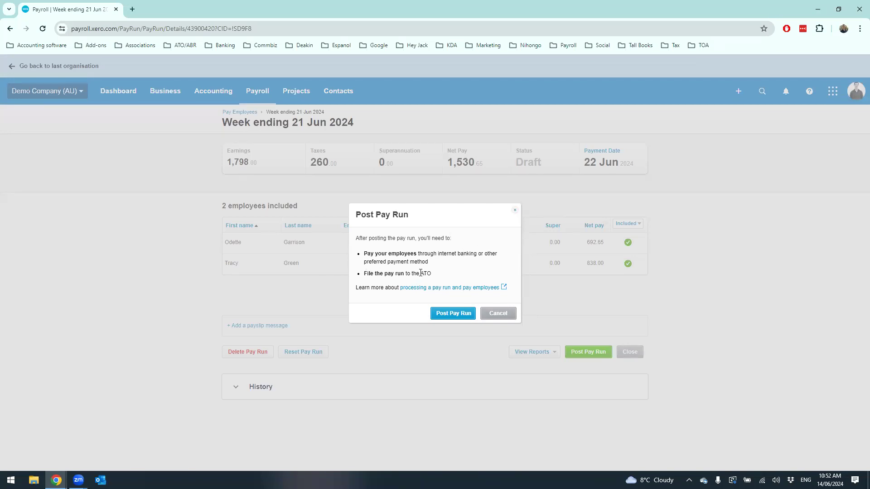
pyautogui.click(453, 314)
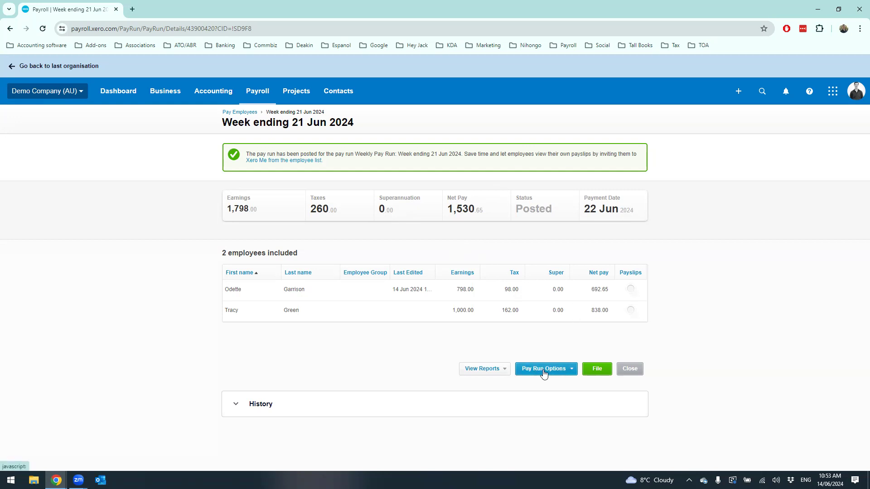
# Check the employee selection for emailing the payslips and cancel without sending.
pyautogui.click(567, 371)
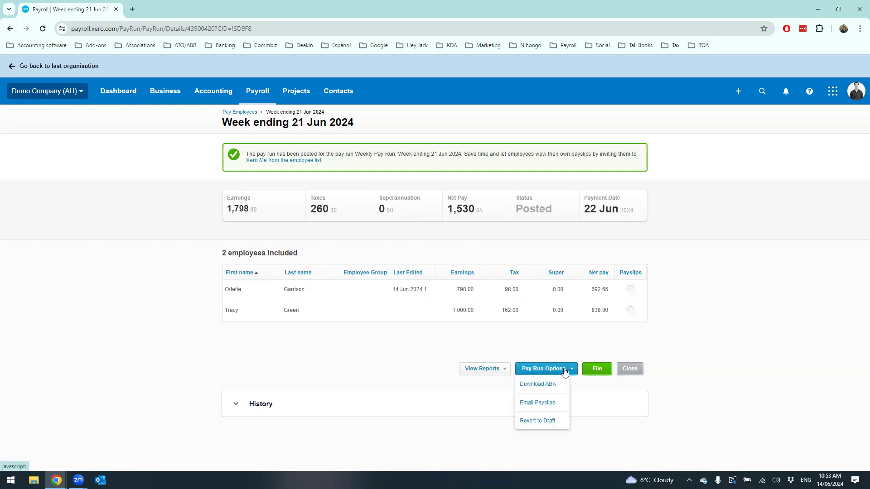
pyautogui.click(543, 406)
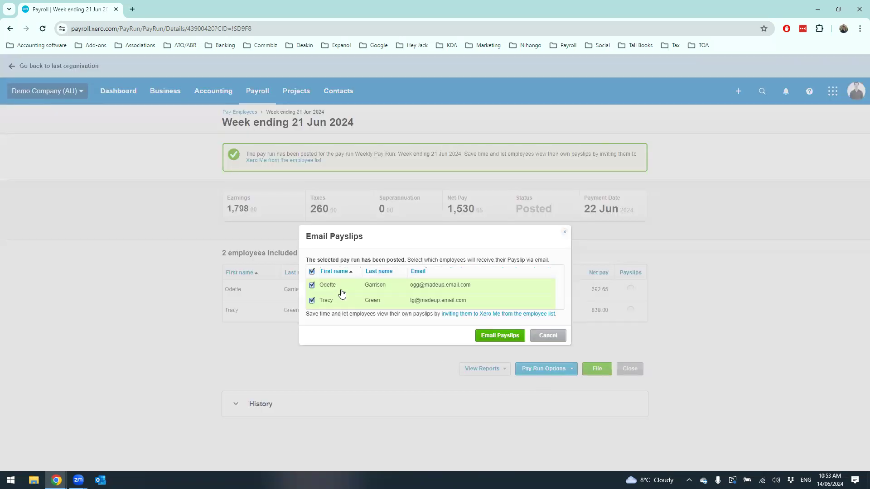
pyautogui.click(312, 302)
pyautogui.click(311, 302)
pyautogui.click(547, 336)
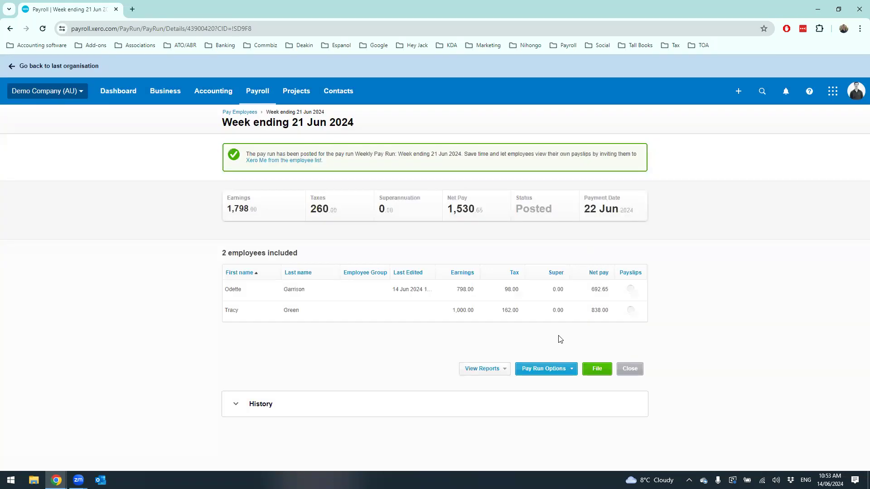
# Review the pay run's ATO filing declaration, try out its authorisation acceptance, and go back without submitting.
pyautogui.click(596, 369)
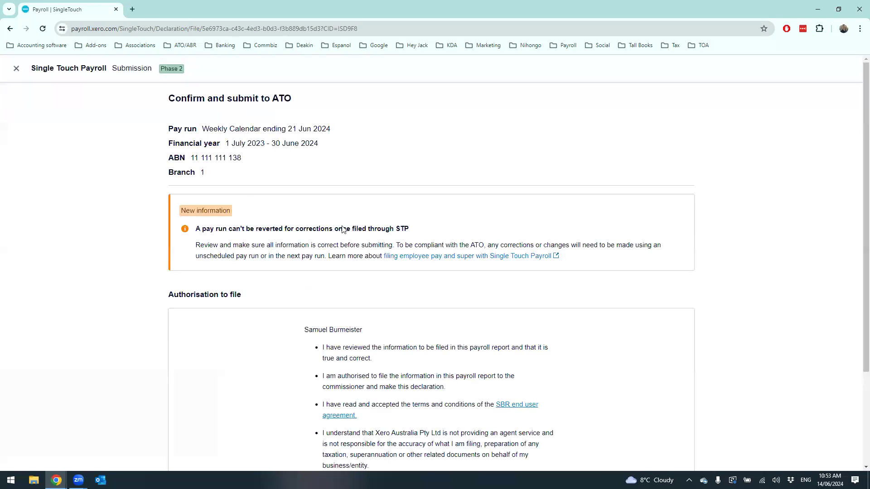
pyautogui.scroll(-3, 374, 251)
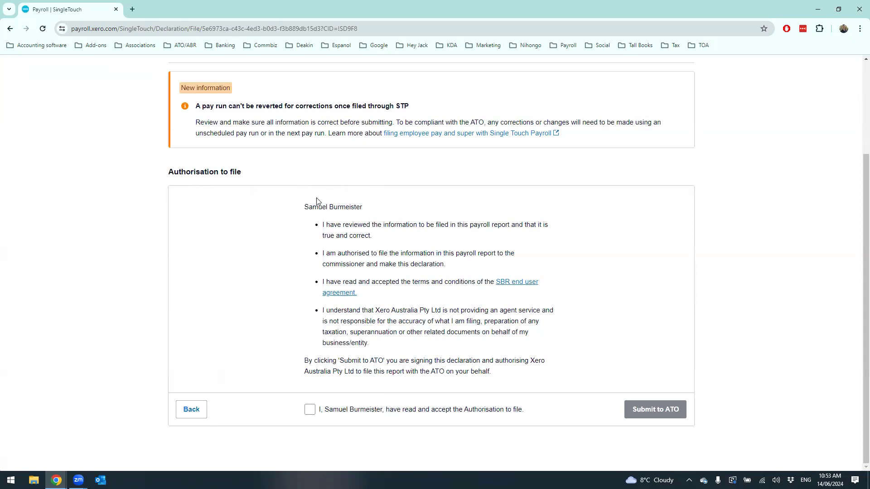
pyautogui.moveTo(303, 206); pyautogui.dragTo(559, 334)
pyautogui.click(575, 358)
pyautogui.click(309, 410)
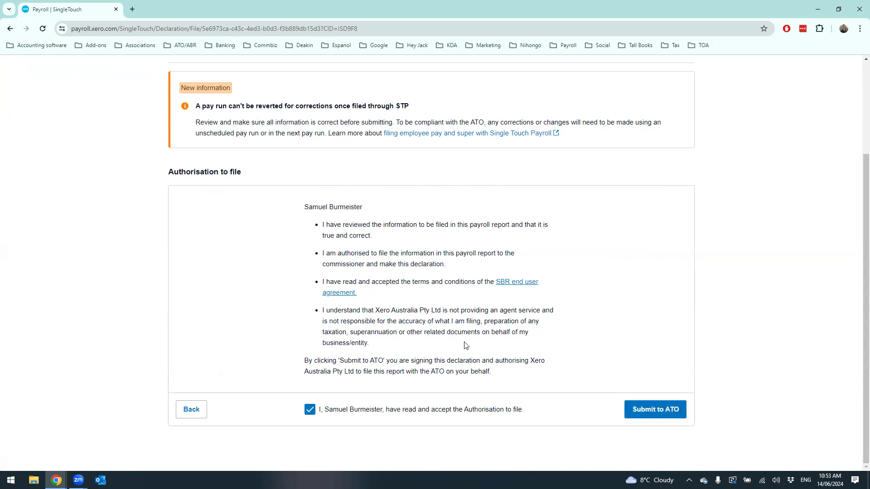
pyautogui.click(331, 410)
pyautogui.click(205, 410)
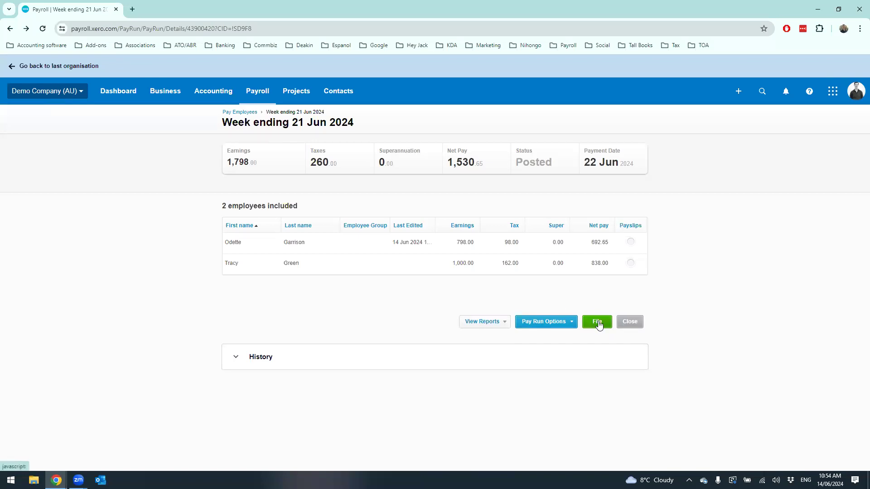
pyautogui.click(257, 90)
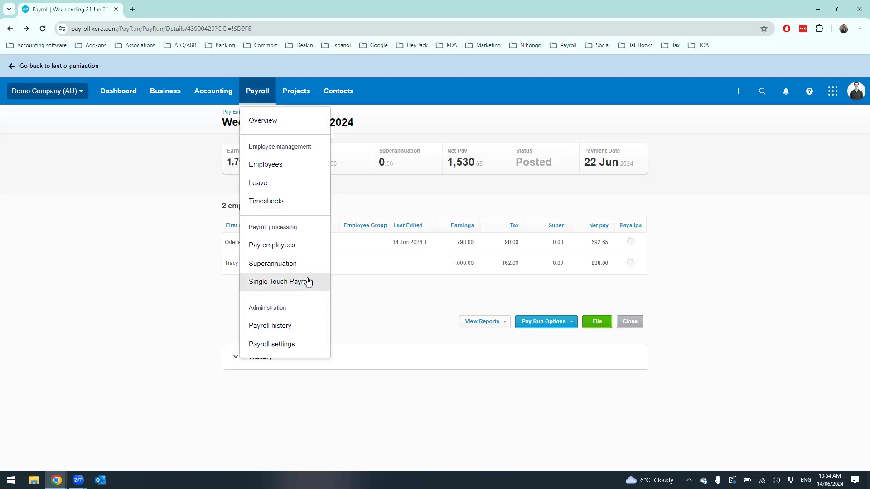
pyautogui.click(772, 240)
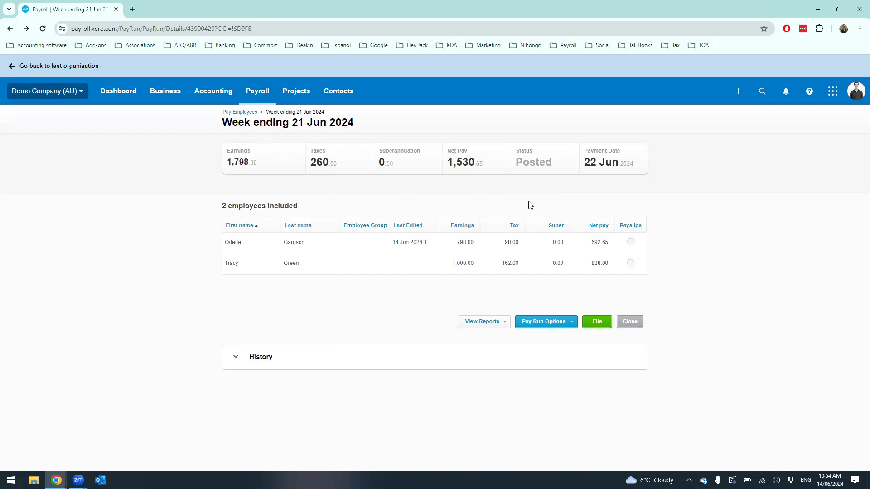
pyautogui.click(564, 322)
pyautogui.click(571, 323)
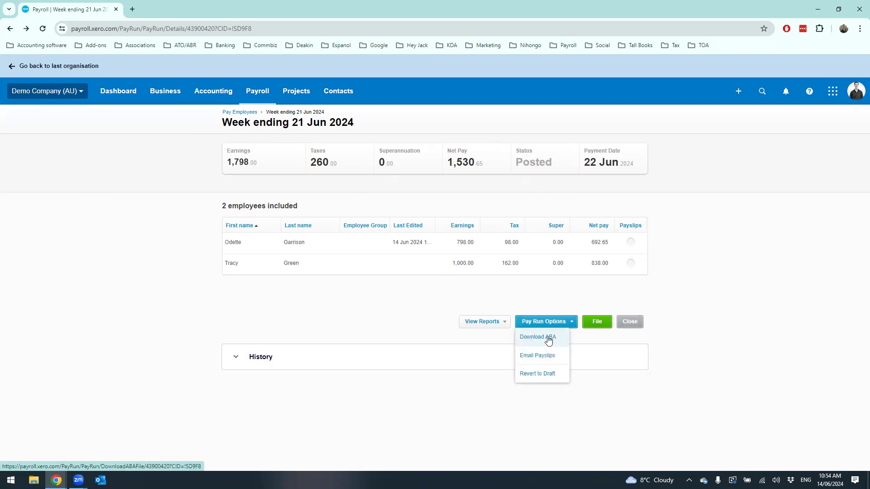
pyautogui.click(544, 304)
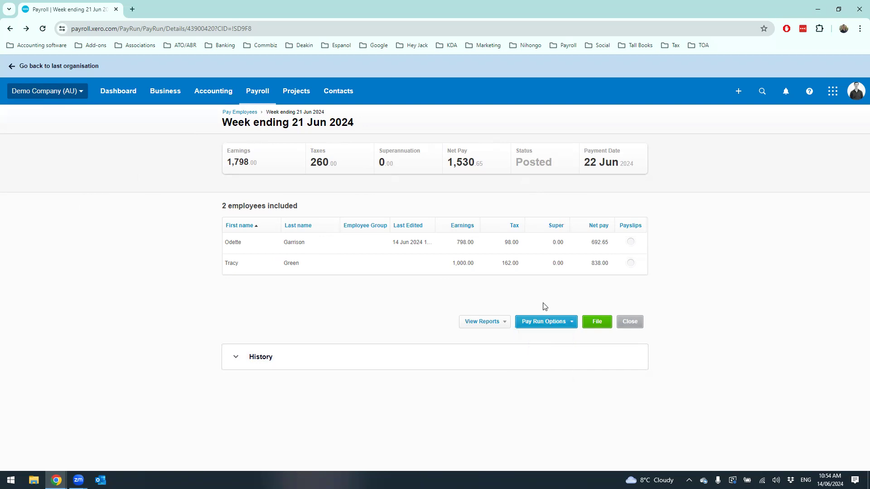